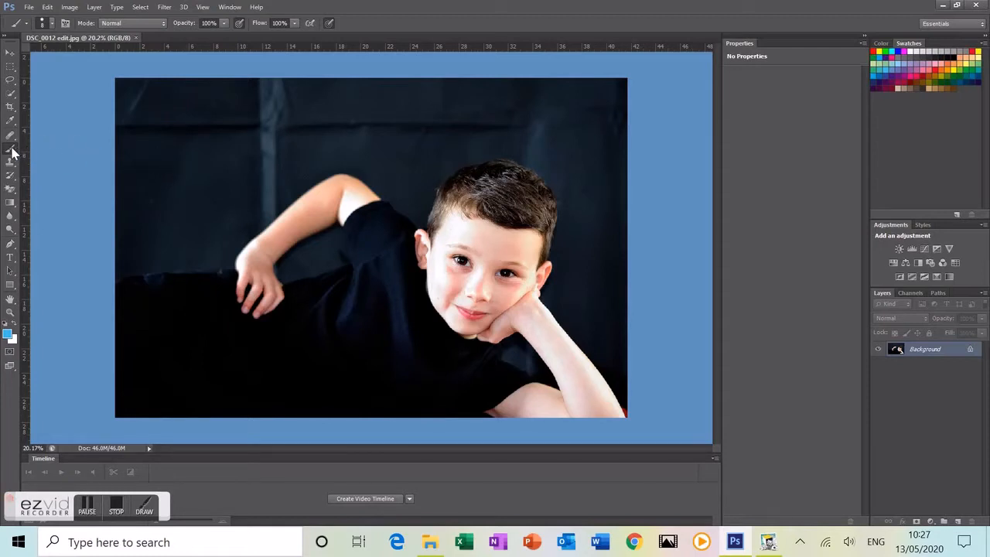
Step: Set the brush size to 121 px in the Brush Preset picker
left_click(51, 23)
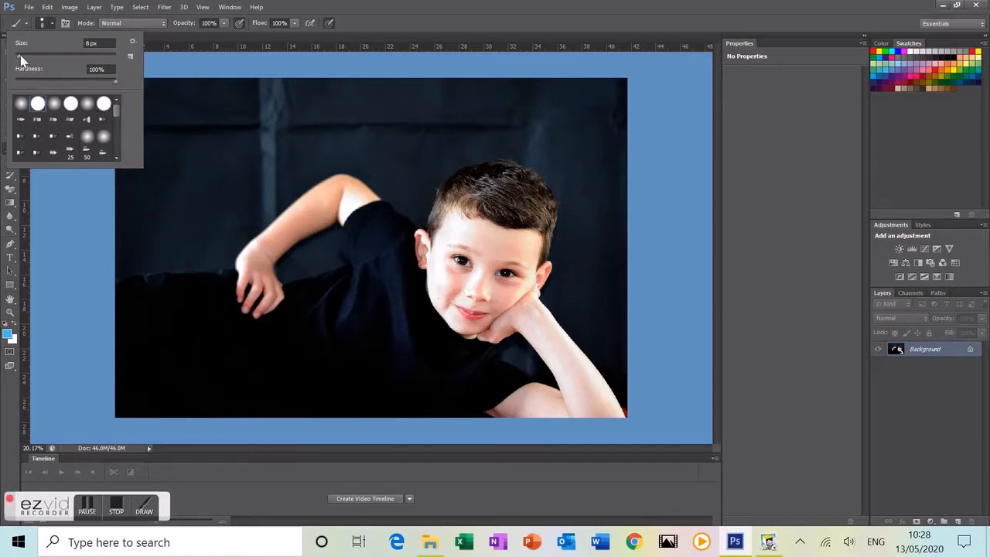
left_click_drag(20, 56, 32, 56)
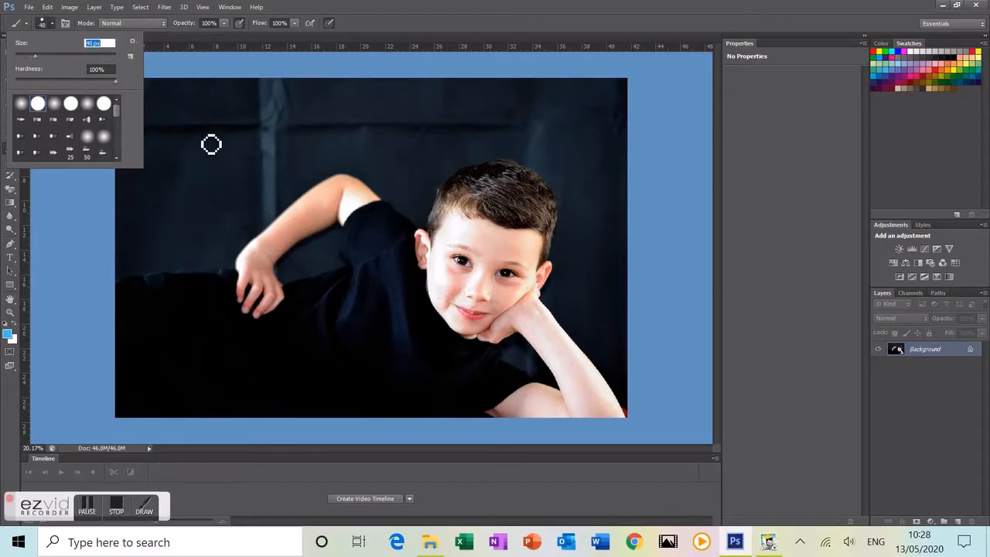
left_click_drag(35, 56, 60, 55)
left_click_drag(74, 57, 90, 61)
left_click_drag(90, 59, 52, 57)
left_click_drag(57, 57, 70, 57)
Step: Paint grey and pink test strokes across the top, then switch to a 0%-hardness soft tip
left_click(962, 50)
mouse_move(354, 106)
left_mouse_down()
mouse_move(465, 110)
mouse_move(344, 103)
left_mouse_up()
left_click_drag(411, 117, 426, 137)
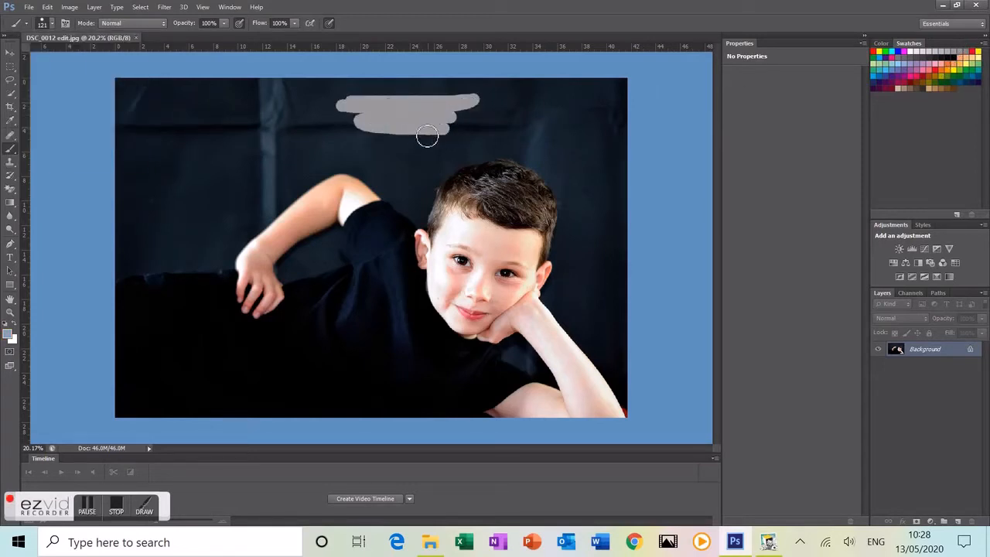
left_click(933, 71)
mouse_move(595, 94)
left_mouse_down()
mouse_move(506, 98)
mouse_move(552, 119)
mouse_move(505, 122)
mouse_move(567, 124)
mouse_move(475, 123)
mouse_move(530, 130)
mouse_move(480, 131)
left_mouse_up()
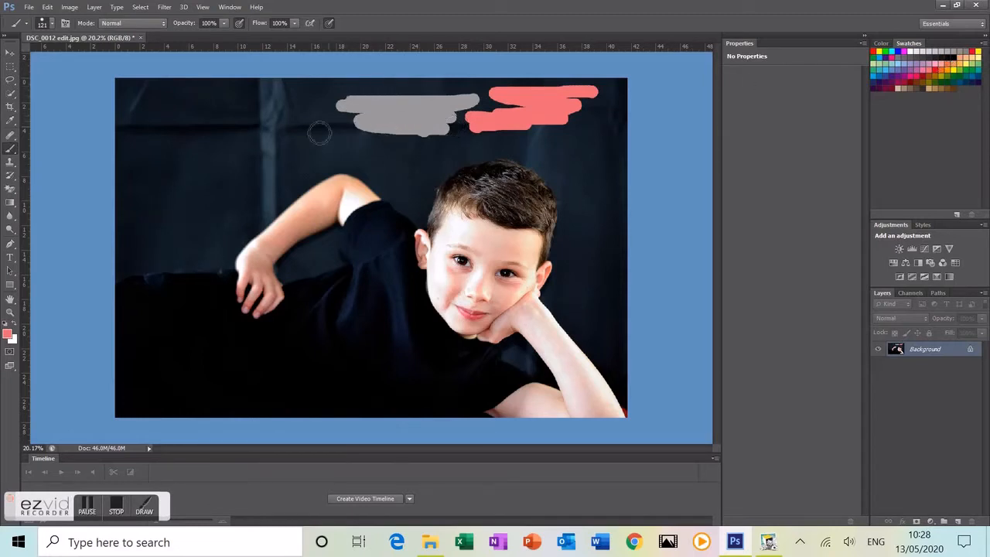
mouse_move(571, 122)
left_mouse_down()
mouse_move(488, 139)
mouse_move(559, 143)
left_mouse_up()
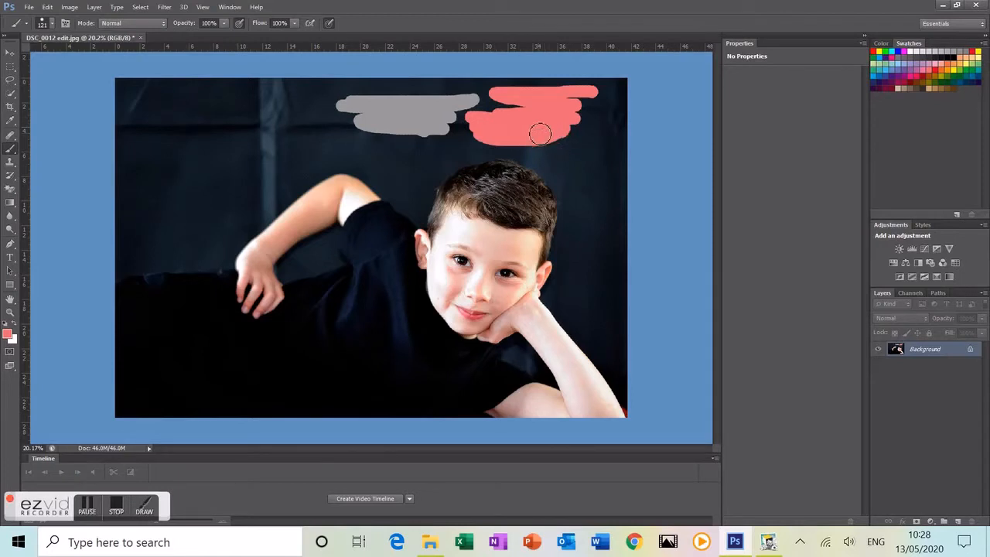
left_click(52, 22)
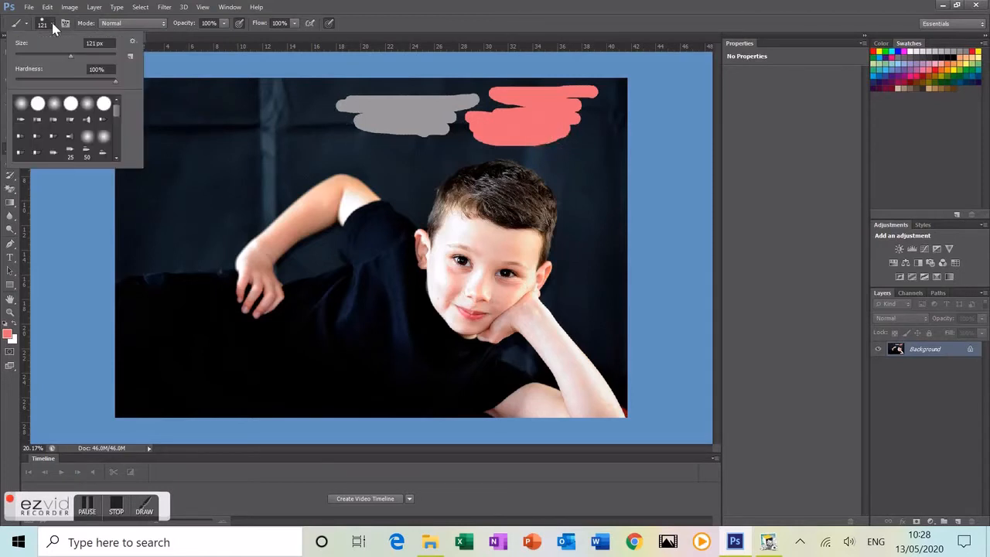
left_click(23, 105)
Step: Paint a soft white stroke over the pink patch and zoom in on it
left_click(915, 51)
left_click_drag(551, 112, 571, 106)
scroll(562, 113, "up", 2)
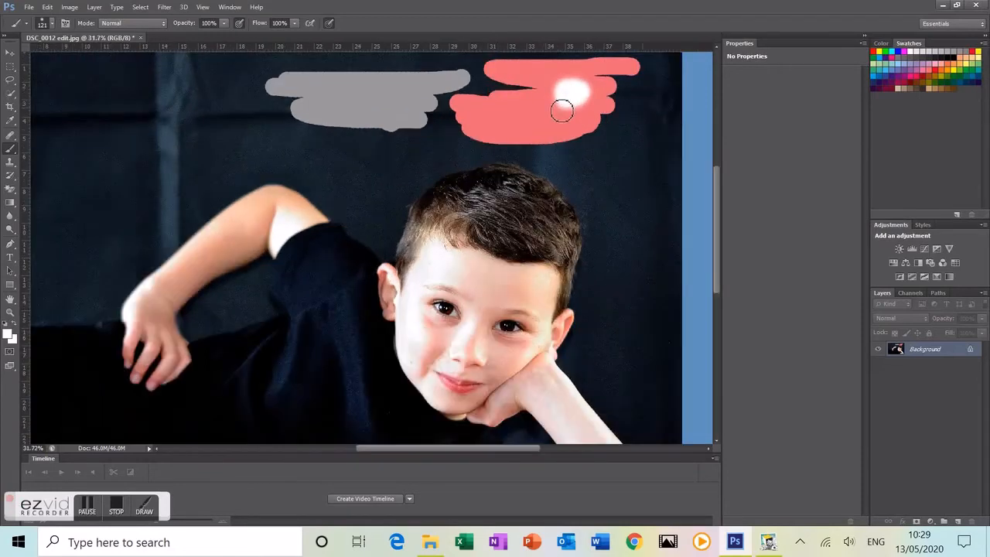
scroll(562, 113, "up", 8)
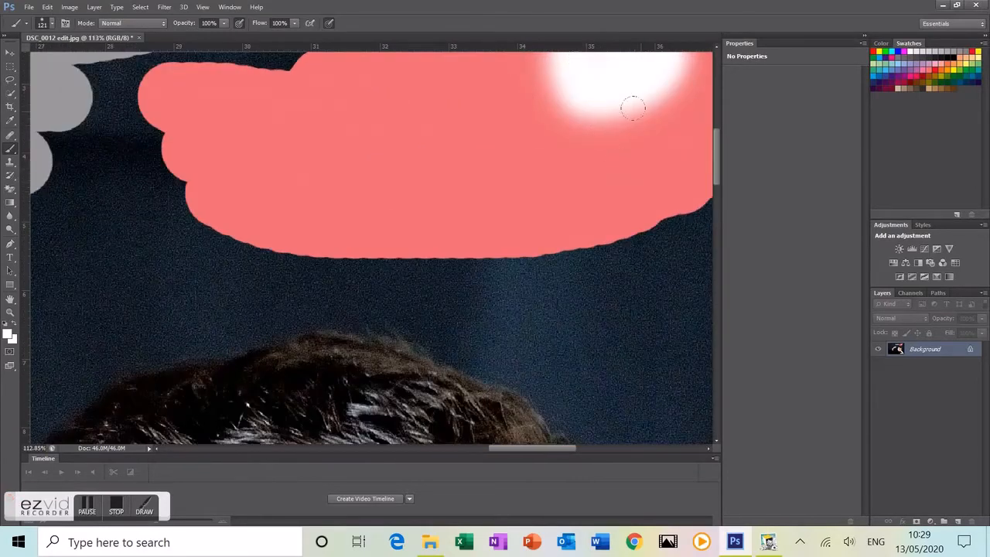
scroll(716, 54, "up", 5)
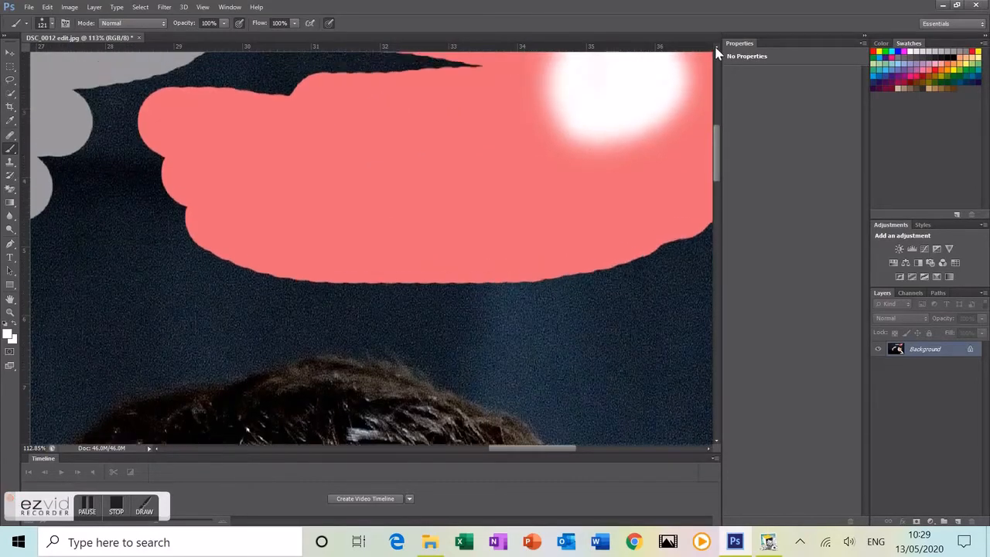
scroll(716, 55, "up", 1)
Step: Widen the soft white patch across the pink area and check its edges
mouse_move(414, 185)
left_mouse_down()
mouse_move(333, 185)
mouse_move(270, 207)
mouse_move(156, 196)
mouse_move(197, 298)
mouse_move(287, 332)
mouse_move(446, 338)
mouse_move(597, 325)
mouse_move(655, 302)
mouse_move(639, 190)
left_mouse_up()
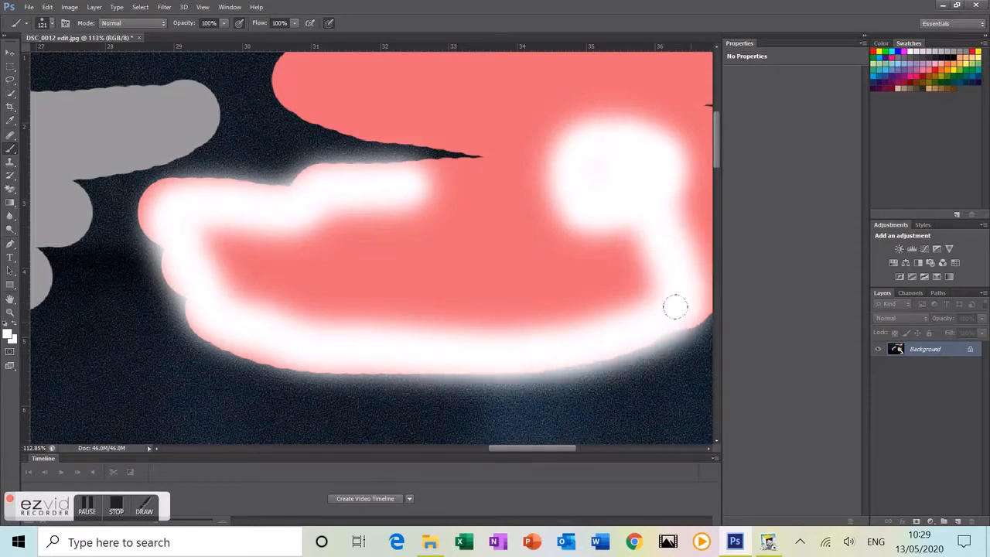
mouse_move(573, 159)
left_mouse_down()
mouse_move(602, 162)
mouse_move(614, 201)
left_mouse_up()
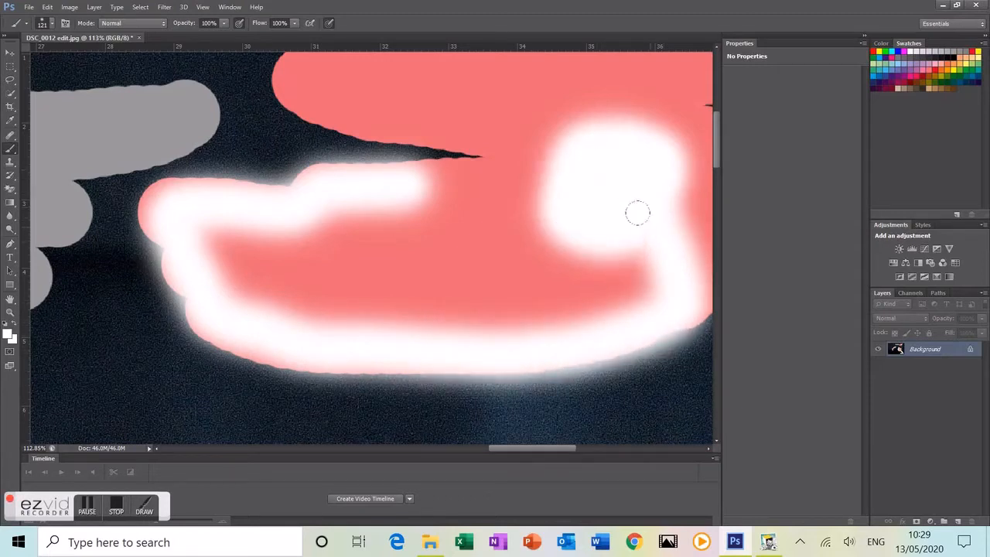
scroll(641, 153, "up", 4)
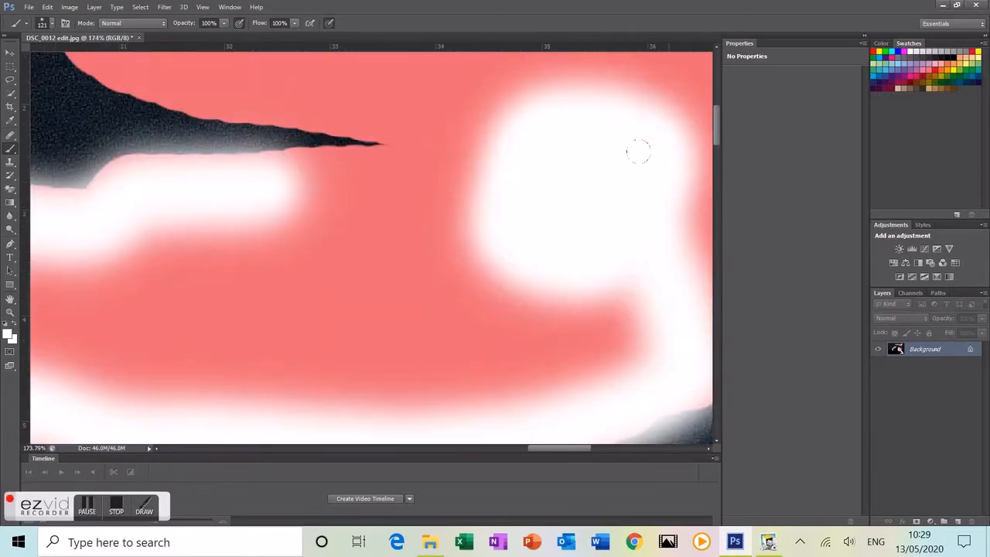
scroll(655, 168, "down", 8)
scroll(663, 176, "down", 5)
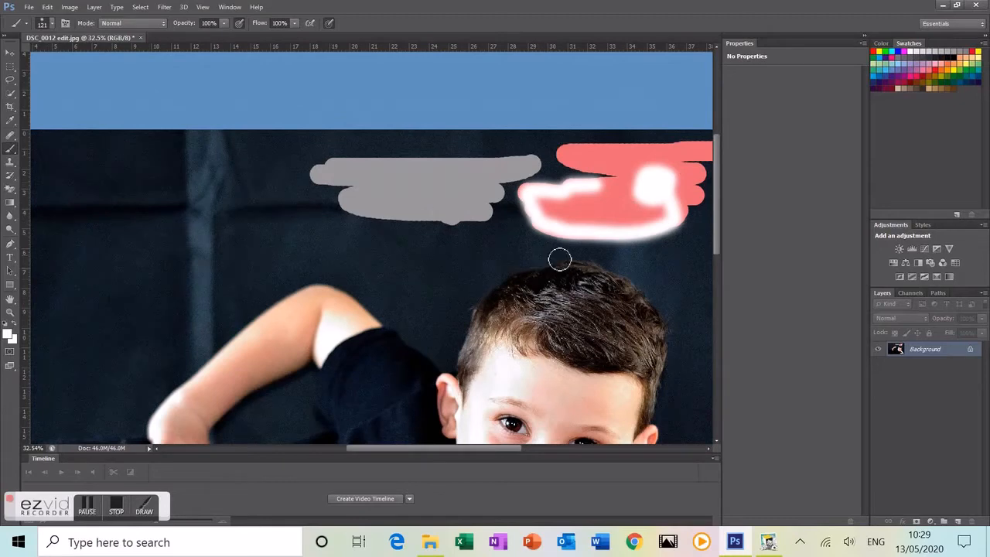
scroll(610, 267, "down", 1)
scroll(613, 269, "down", 4)
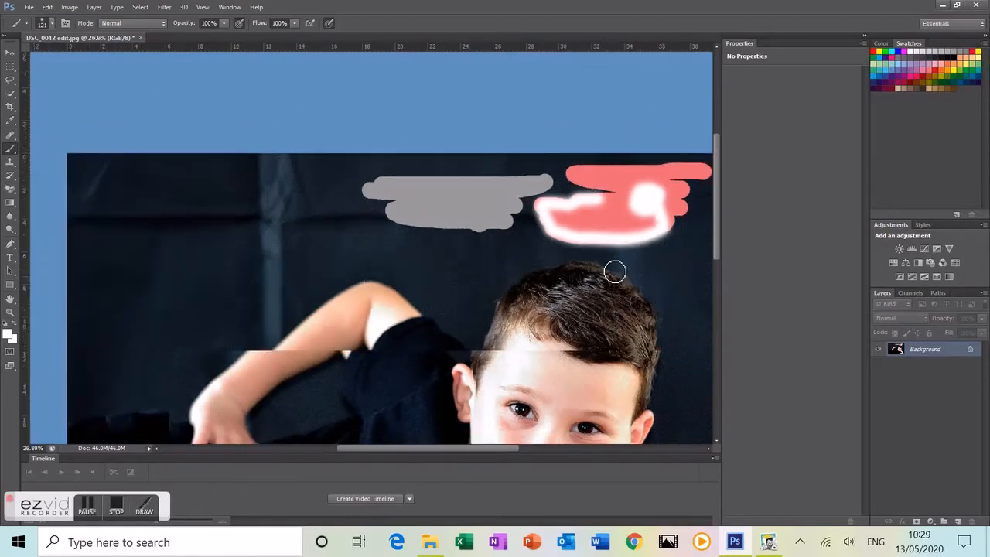
scroll(179, 272, "up", 5)
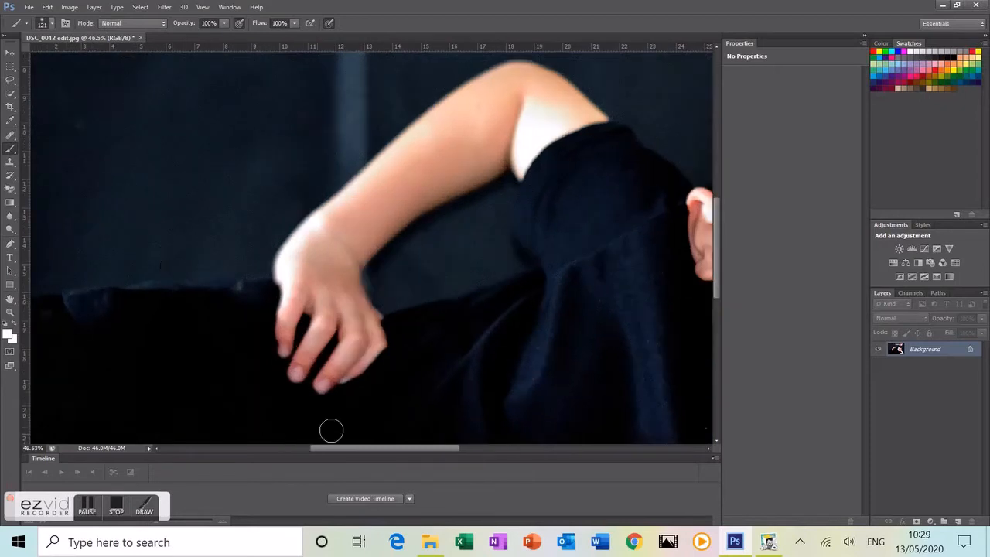
Step: Pick black, set the brush to 178 px, and paint the background left of the hand
left_click_drag(359, 455, 332, 450)
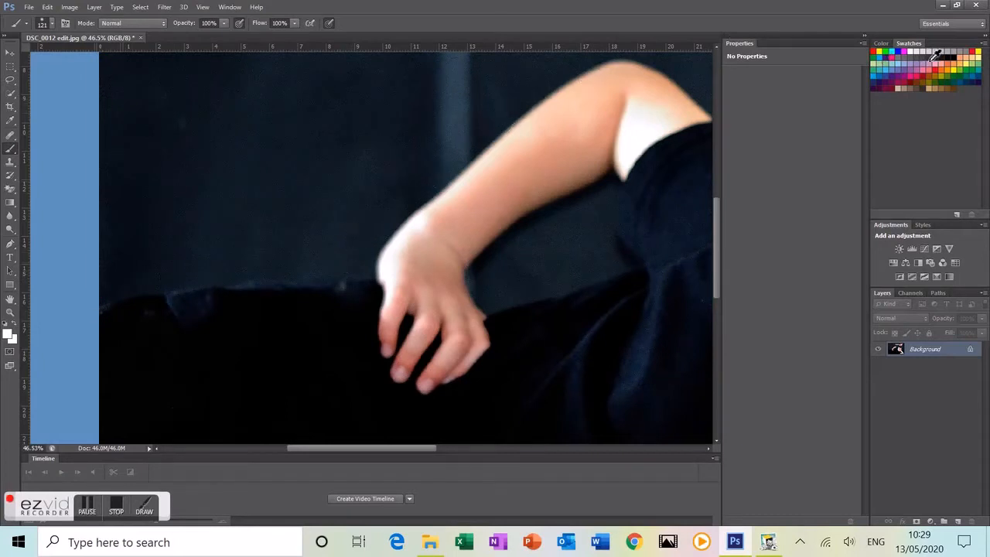
left_click(959, 60)
right_click(178, 263)
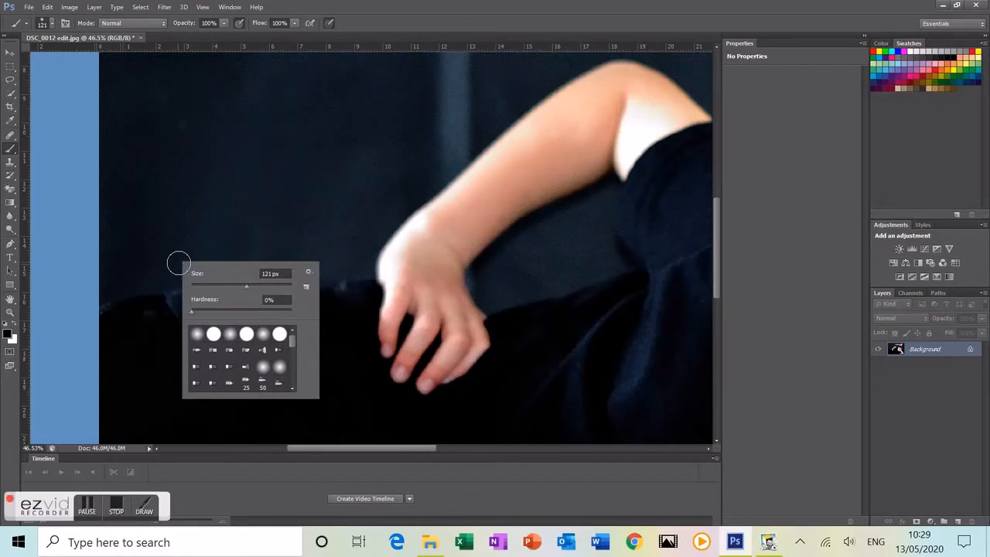
left_click_drag(260, 285, 262, 285)
left_click(142, 246)
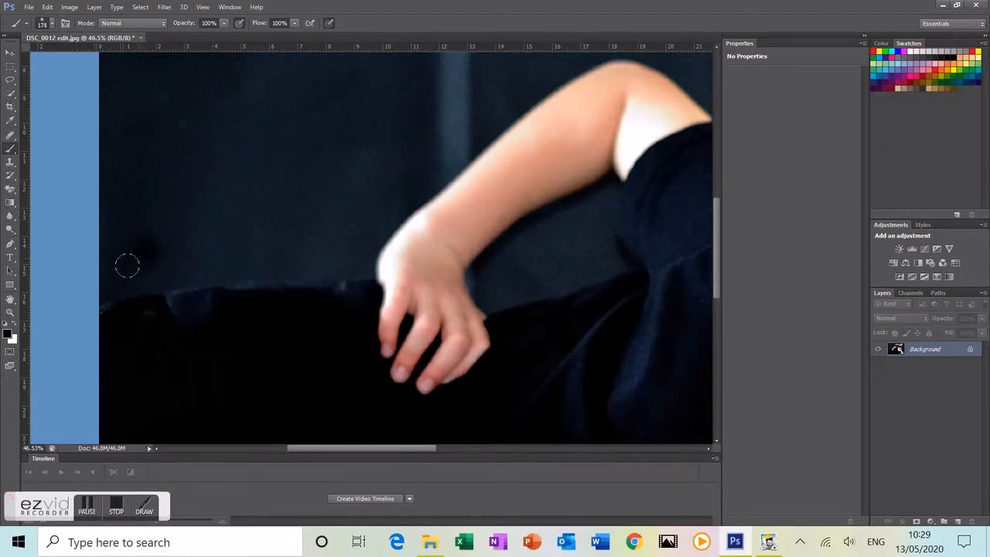
left_click_drag(117, 267, 352, 250)
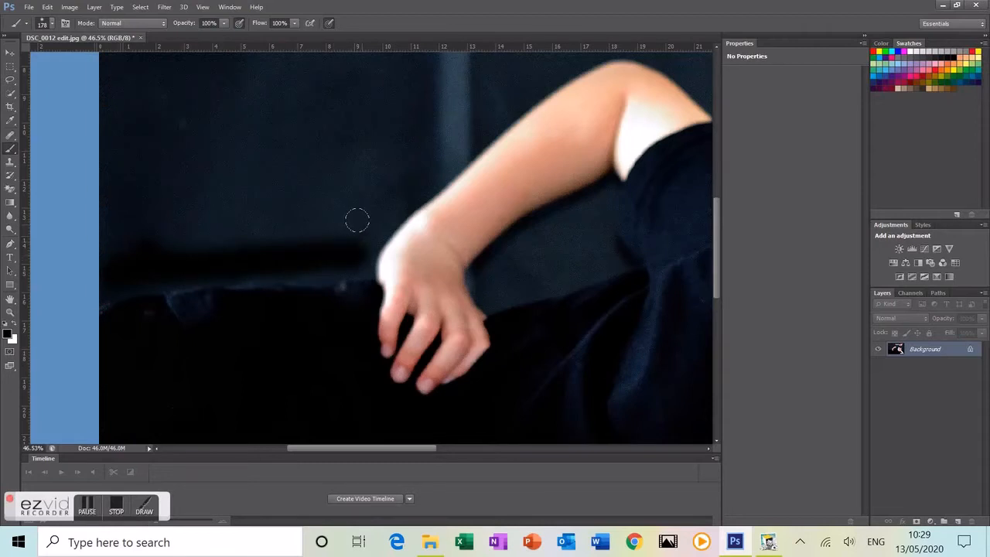
Step: Switch to a 100%-hardness tip and paint black diagonally up along the raised arm
left_click(52, 24)
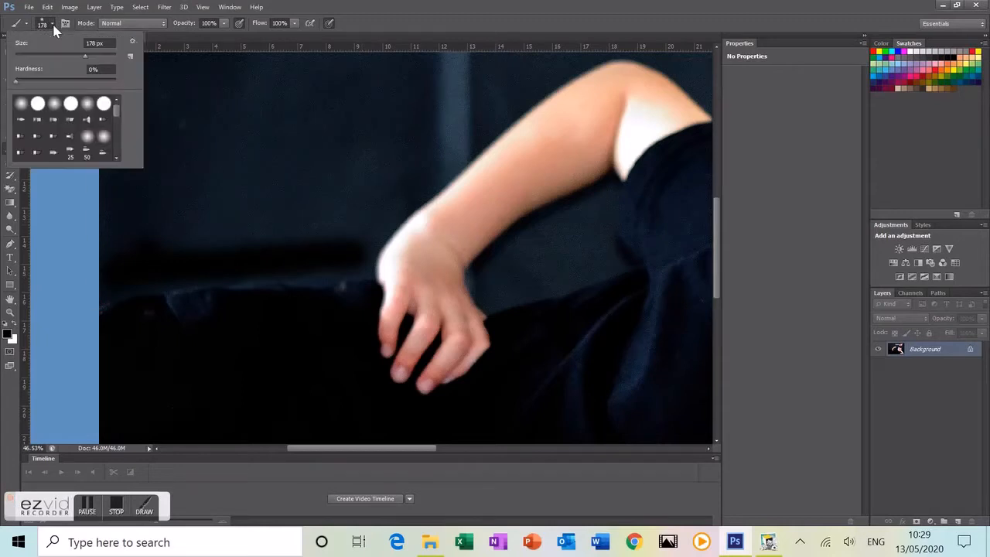
left_click(37, 103)
left_click(106, 263)
left_click_drag(131, 250, 338, 239)
scroll(493, 149, "up", 1)
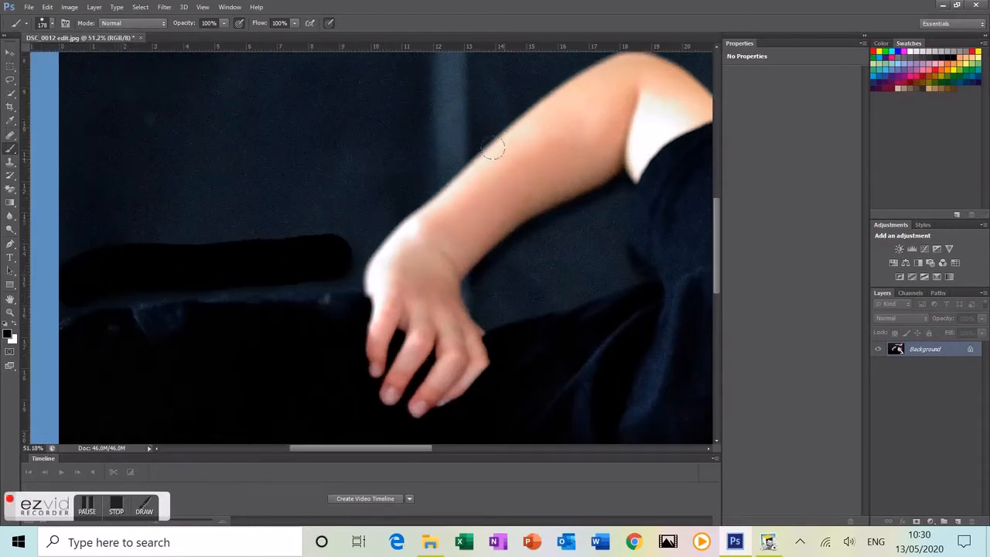
mouse_move(312, 243)
left_mouse_down()
mouse_move(533, 54)
mouse_move(577, 78)
left_mouse_up()
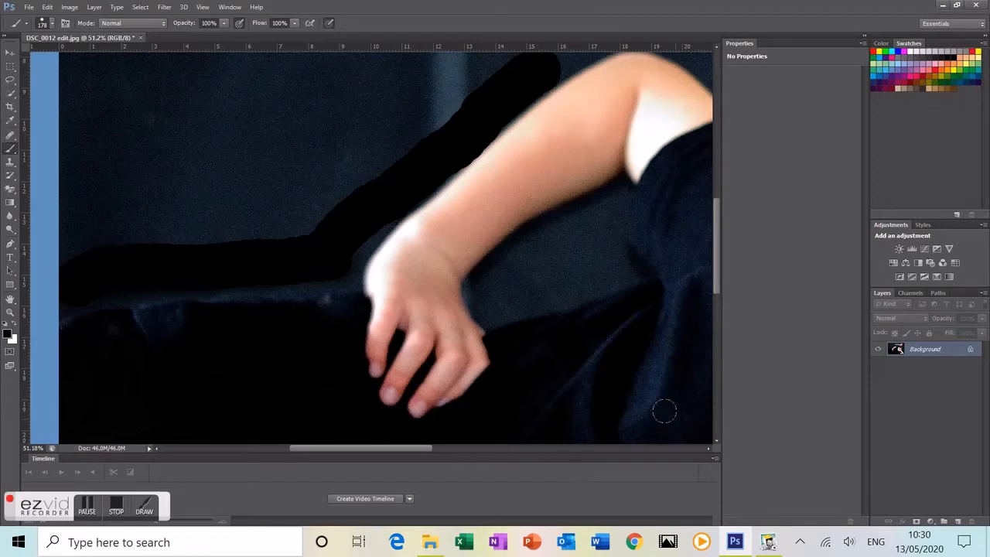
Step: Extend the black stroke further up along the arm toward the boy's head
scroll(717, 439, "down", 3)
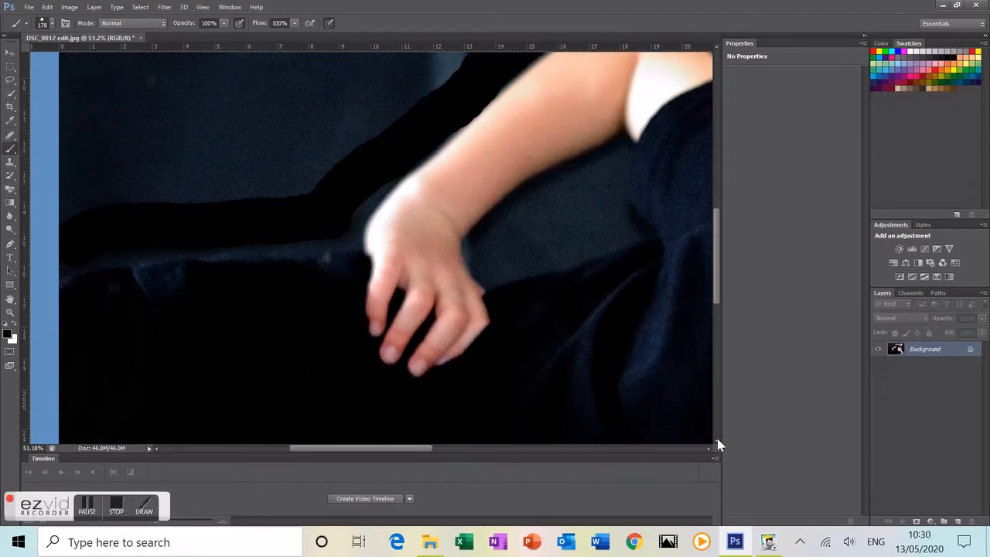
left_click_drag(718, 235, 718, 186)
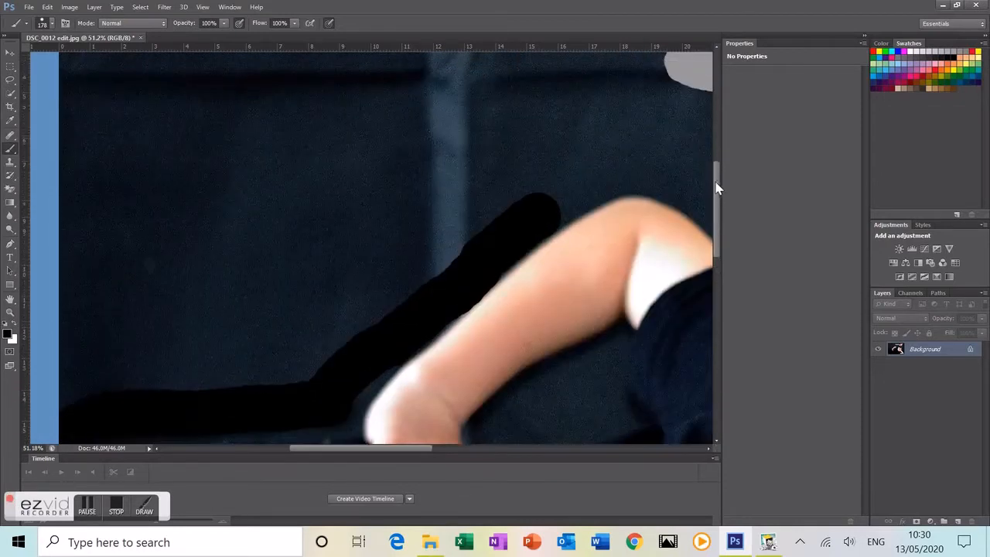
left_click(708, 449)
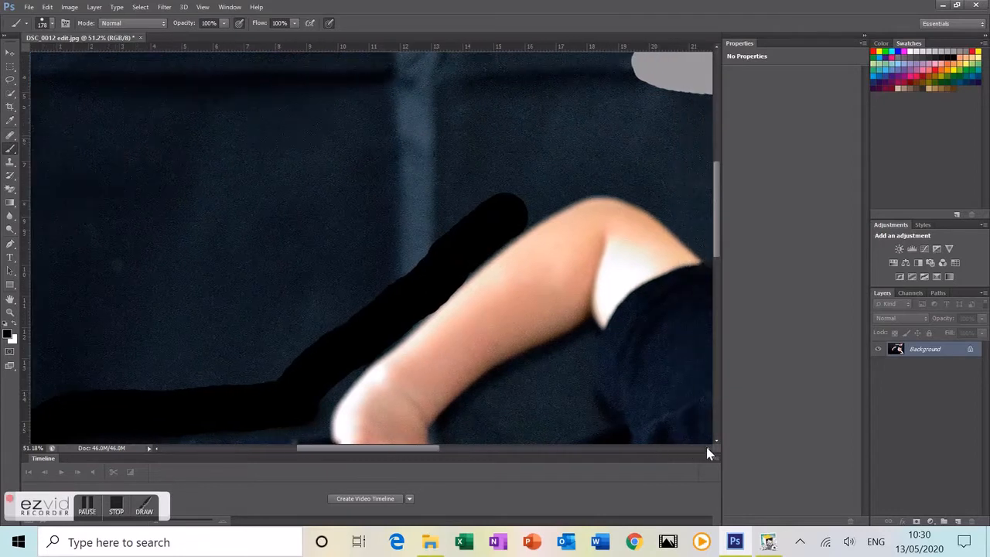
left_click(708, 449)
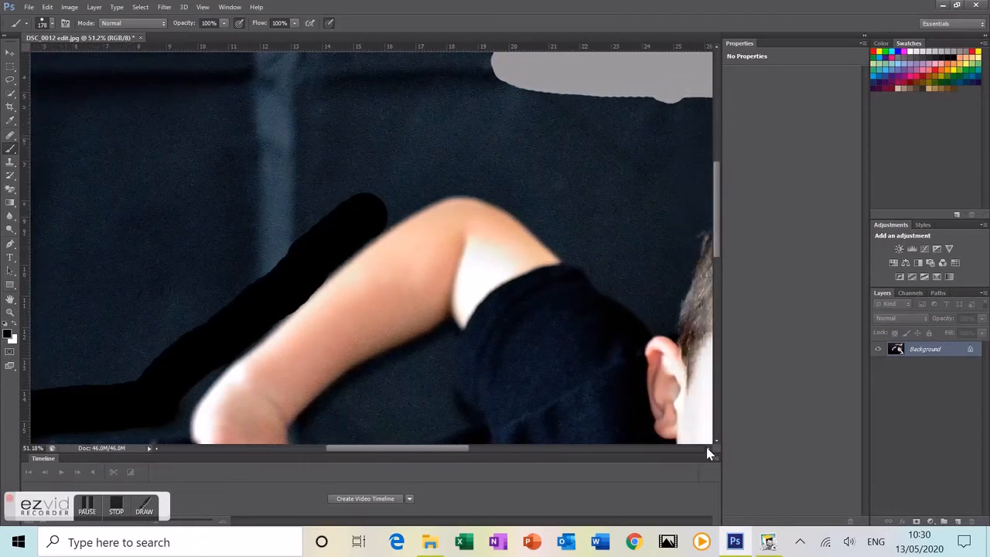
mouse_move(294, 194)
left_mouse_down()
mouse_move(368, 159)
mouse_move(414, 164)
mouse_move(466, 190)
mouse_move(576, 279)
mouse_move(609, 187)
mouse_move(660, 147)
left_mouse_up()
Step: Carry the black stroke up over the head toward the hair
left_click_drag(673, 140, 681, 137)
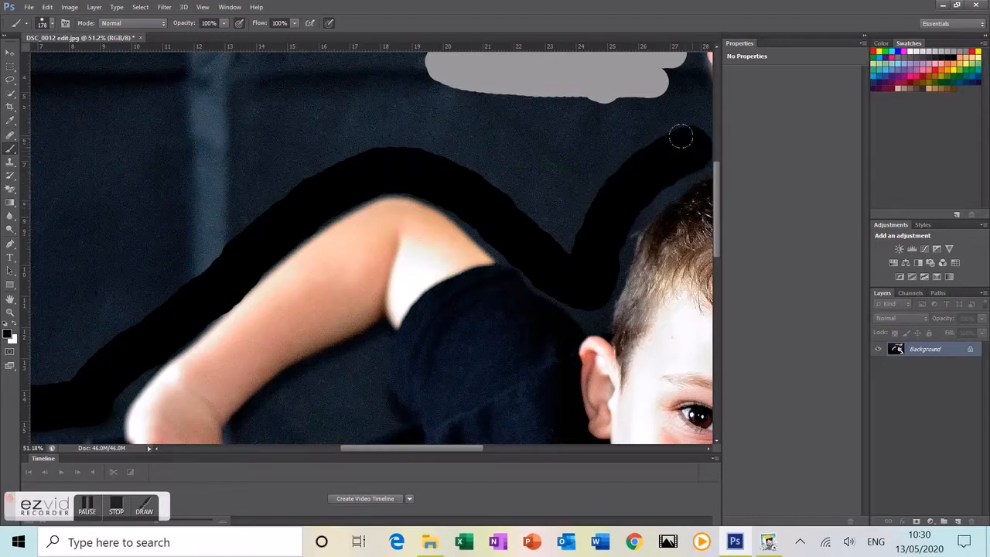
left_click(709, 447)
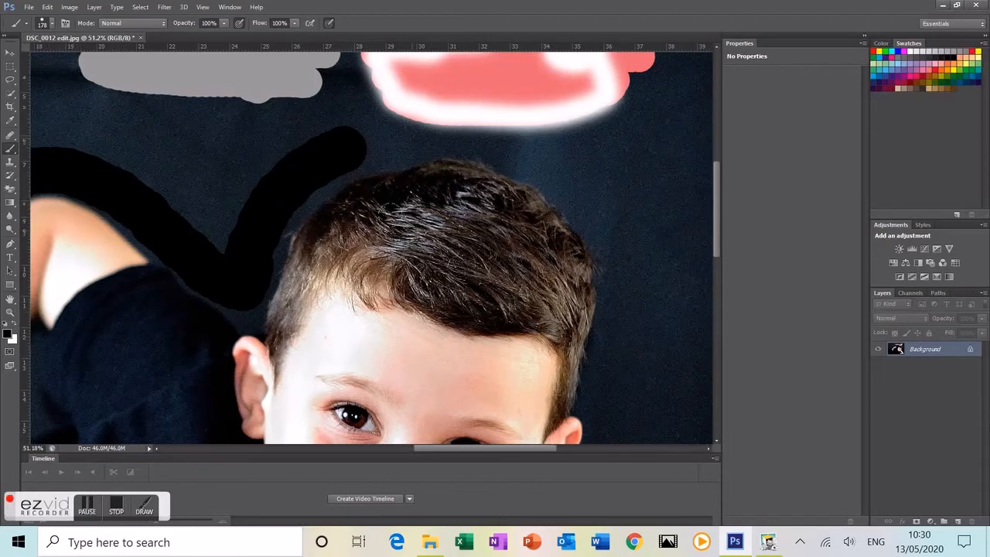
mouse_move(260, 186)
left_mouse_down()
mouse_move(335, 141)
mouse_move(399, 122)
mouse_move(473, 120)
mouse_move(545, 155)
mouse_move(605, 227)
mouse_move(615, 257)
mouse_move(619, 302)
mouse_move(605, 410)
left_mouse_up()
scroll(602, 414, "down", 2)
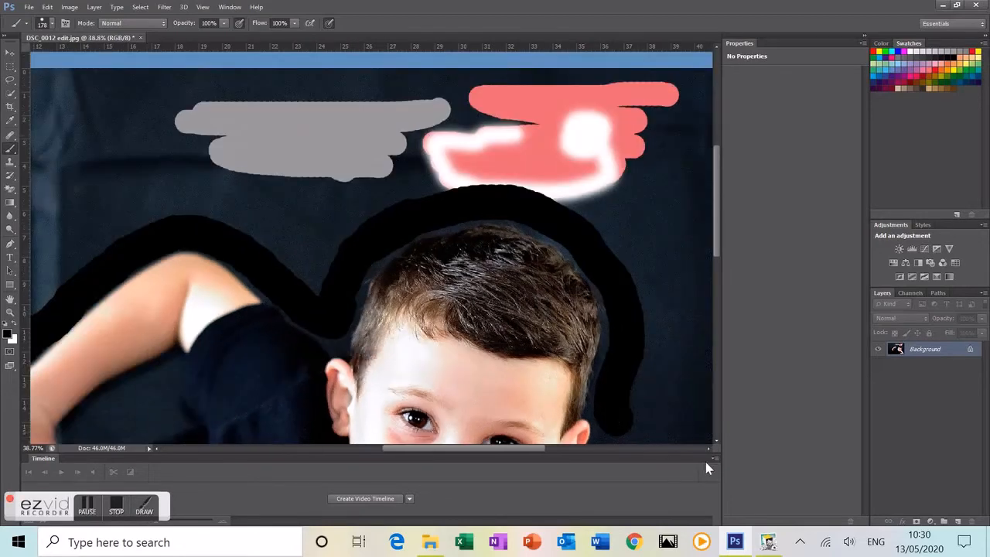
left_click(720, 441)
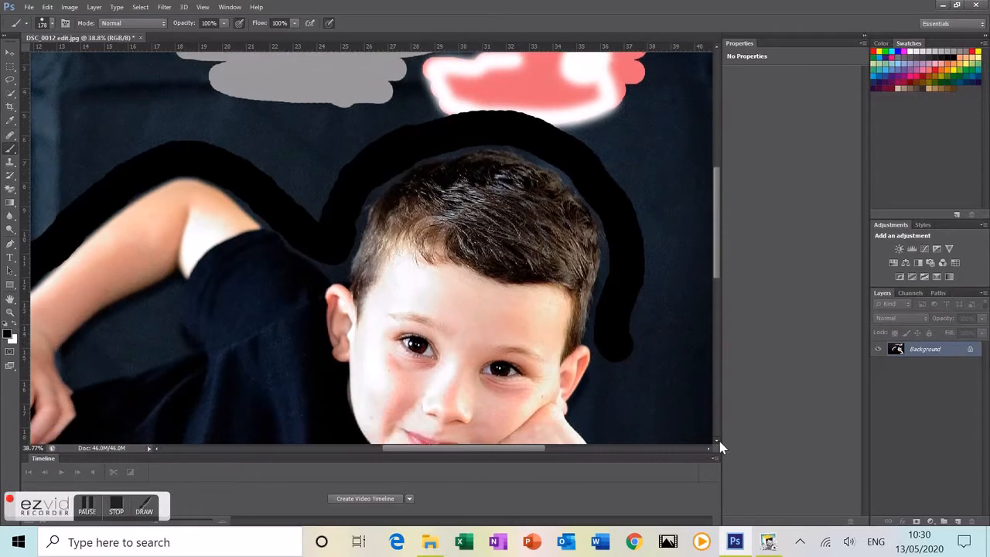
Step: Paint black along the hair and ear edge and down the arm's edge
left_click_drag(612, 265, 583, 325)
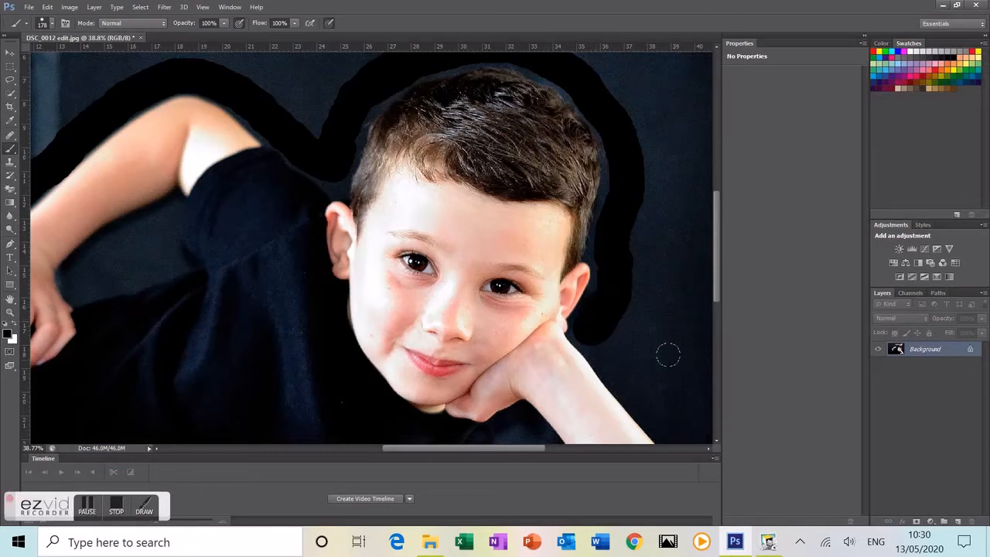
scroll(670, 356, "down", 2)
left_click(715, 440)
left_click(708, 447)
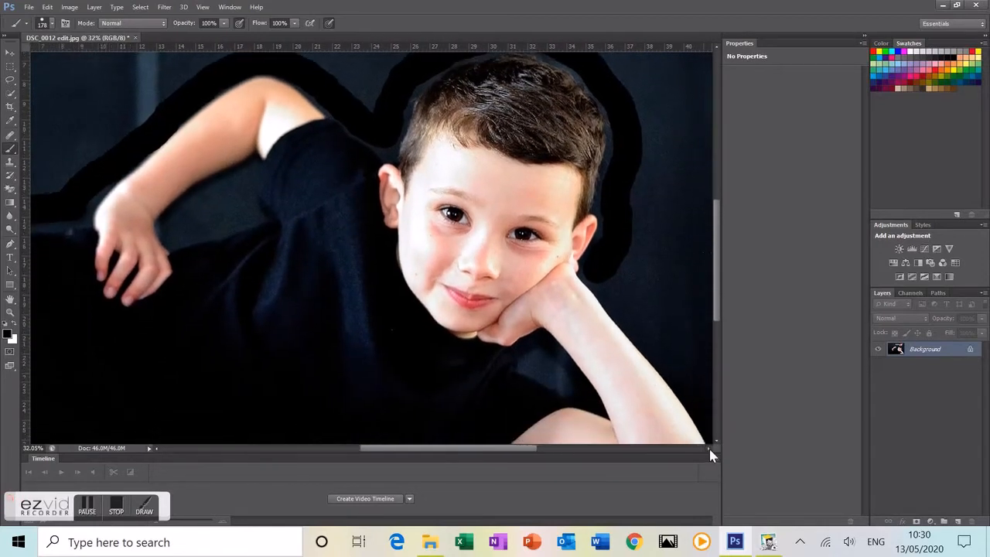
left_click_drag(555, 270, 631, 356)
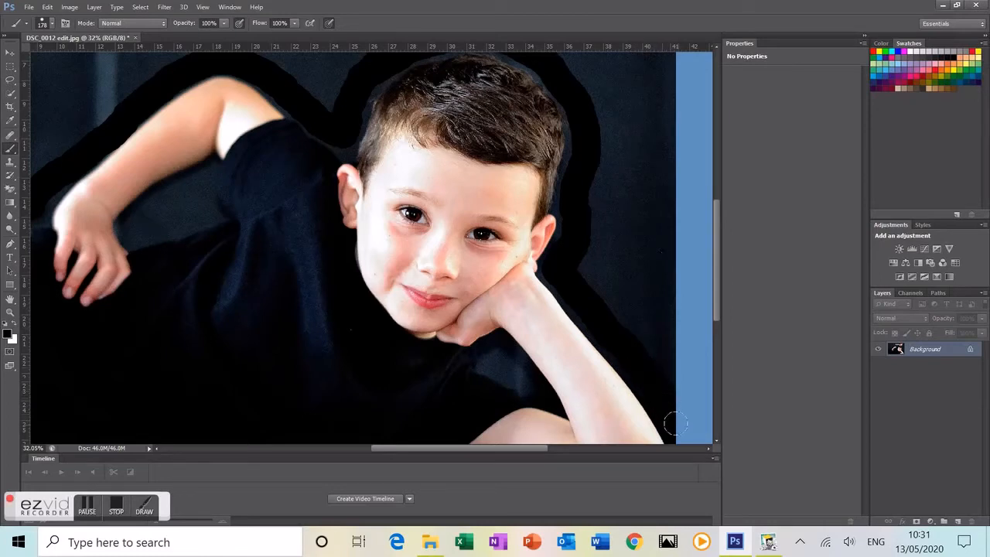
scroll(650, 271, "down", 4)
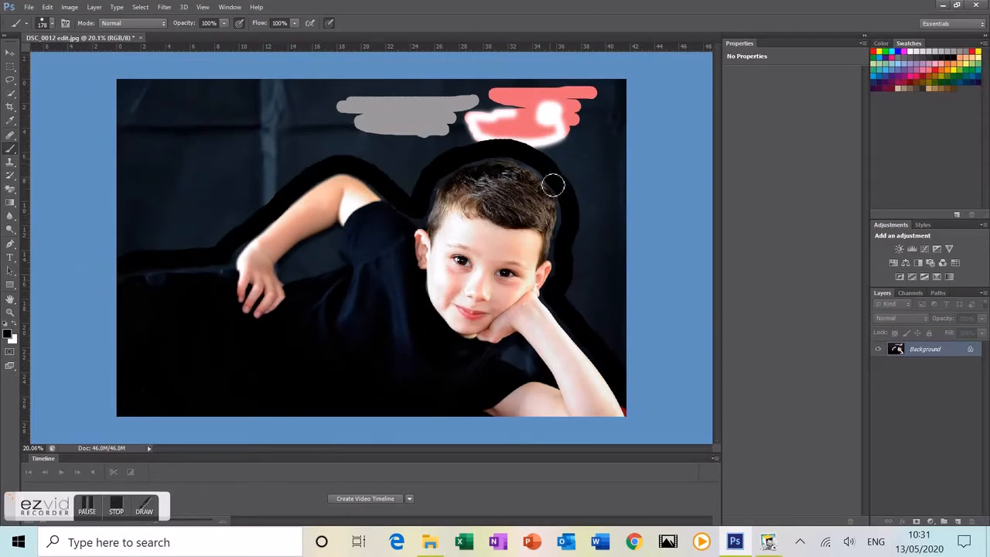
Step: Enlarge the brush to 370 px and paint black over the top-left background, grey patch and cheek-side patches
right_click(175, 92)
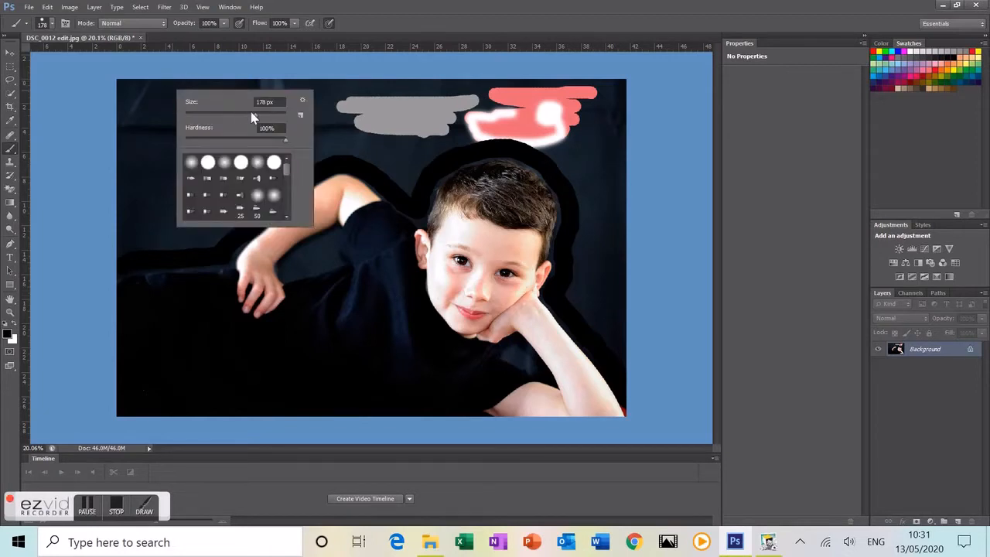
left_click_drag(256, 114, 271, 116)
mouse_move(126, 141)
left_mouse_down()
mouse_move(134, 129)
mouse_move(234, 130)
mouse_move(215, 137)
left_mouse_up()
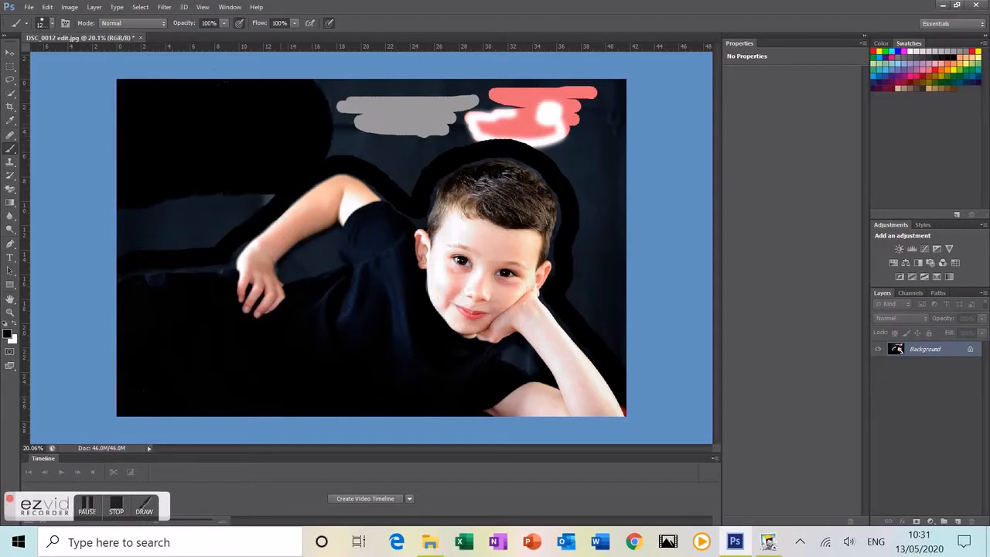
mouse_move(305, 127)
left_mouse_down()
mouse_move(323, 108)
mouse_move(445, 112)
mouse_move(524, 33)
mouse_move(547, 71)
mouse_move(542, 89)
mouse_move(559, 102)
mouse_move(577, 167)
left_mouse_up()
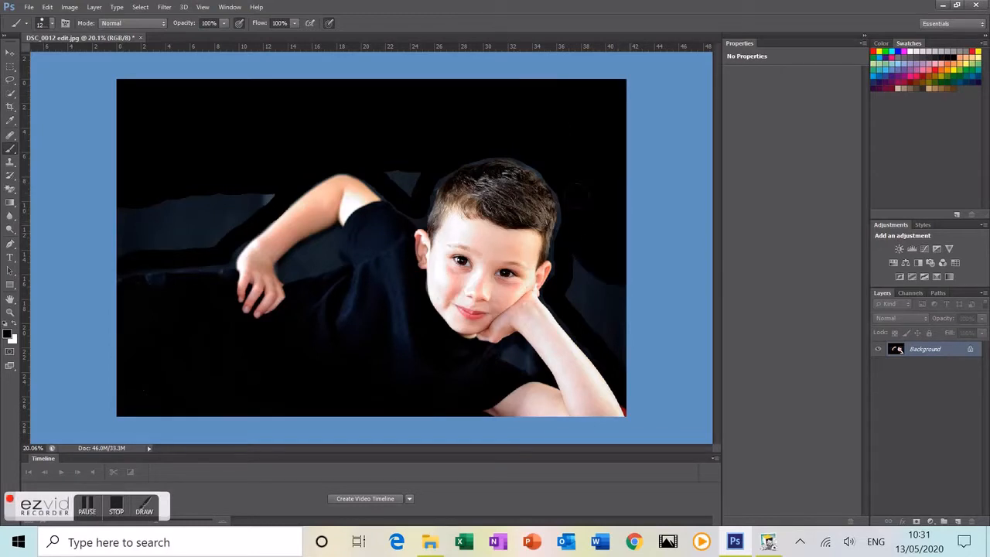
left_click_drag(579, 236, 580, 240)
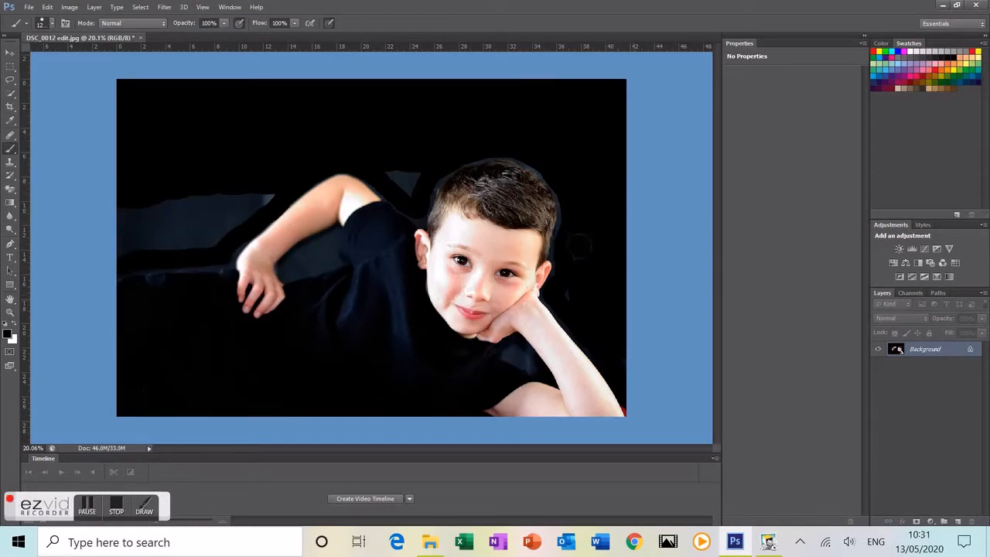
Step: Dismiss the backdrop colour options and set the brush size to 197 px
right_click(636, 305)
left_click(604, 292)
right_click(480, 102)
left_click(622, 183)
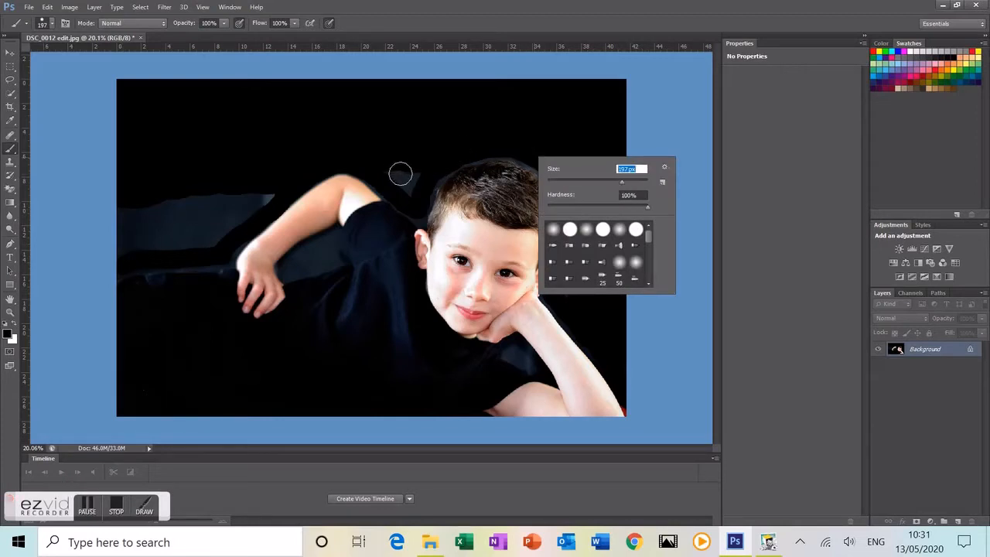
key("Return")
Step: Paint black over the grey V-shaped patch above the arm and the grey bands left of it
scroll(398, 170, "up", 3)
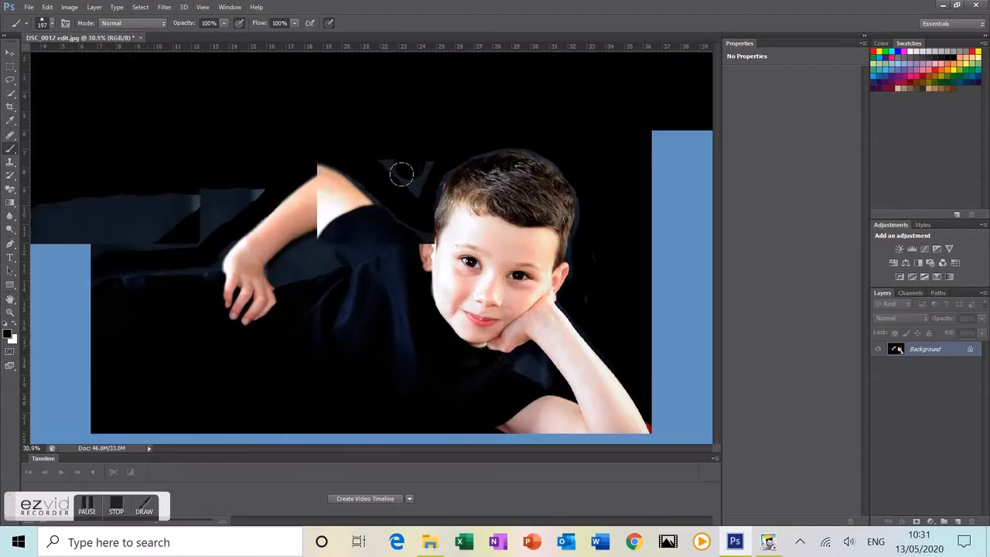
mouse_move(392, 164)
left_mouse_down()
mouse_move(355, 140)
mouse_move(402, 169)
mouse_move(431, 144)
left_mouse_up()
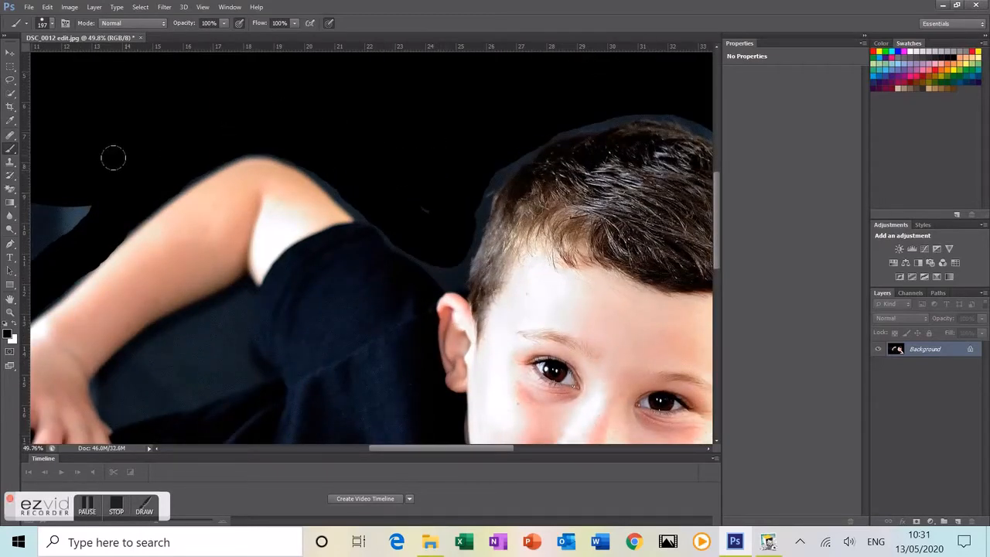
scroll(113, 156, "down", 1)
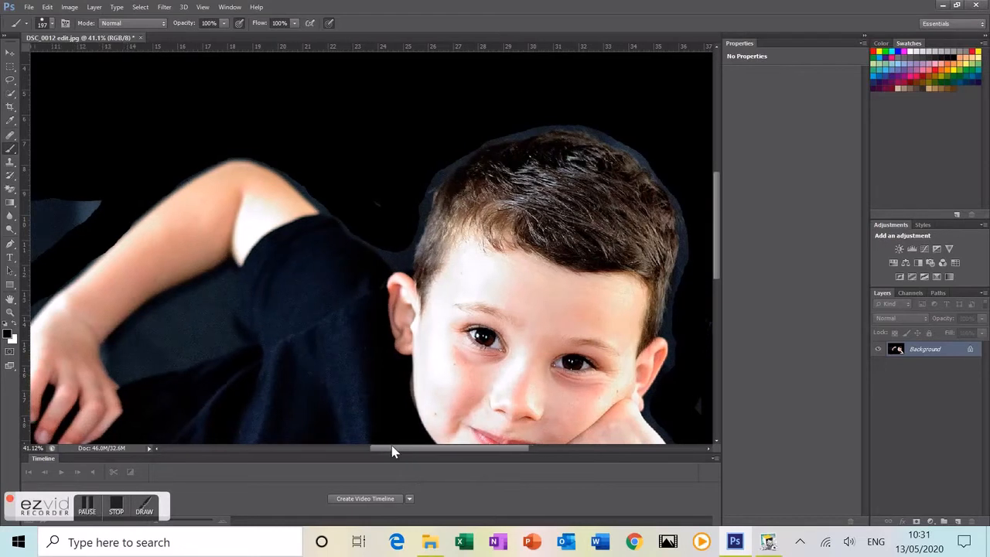
left_click_drag(393, 450, 302, 466)
mouse_move(451, 203)
left_mouse_down()
mouse_move(466, 188)
mouse_move(356, 283)
mouse_move(195, 303)
mouse_move(233, 275)
left_mouse_up()
mouse_move(288, 245)
left_mouse_down()
mouse_move(201, 243)
mouse_move(250, 235)
mouse_move(127, 210)
mouse_move(307, 188)
mouse_move(432, 189)
mouse_move(379, 211)
left_mouse_up()
left_click_drag(279, 252, 323, 265)
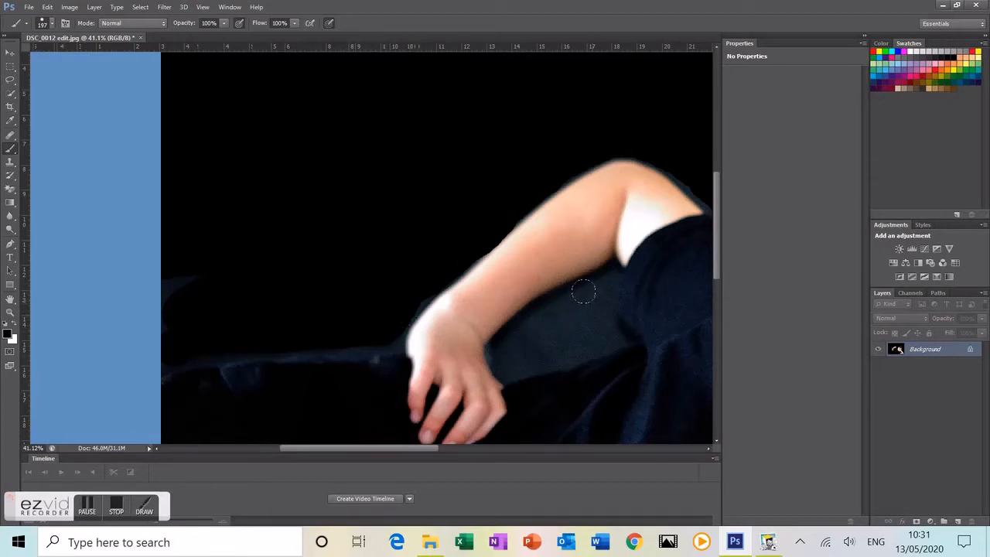
Step: Shrink the brush to about 82 px and blacken the grey cloth below the forearm
right_click(583, 291)
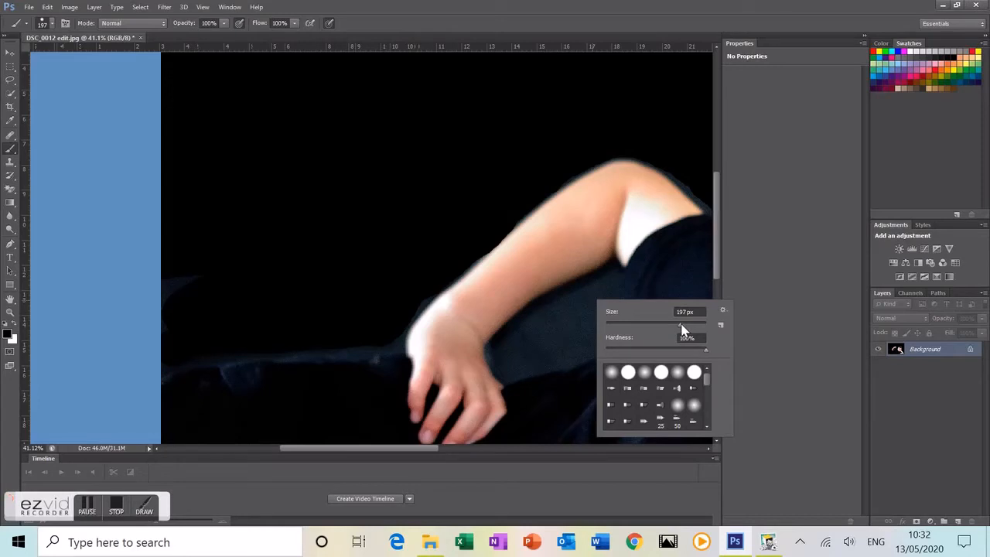
left_click_drag(681, 325, 678, 325)
left_click_drag(655, 325, 649, 325)
left_click(581, 313)
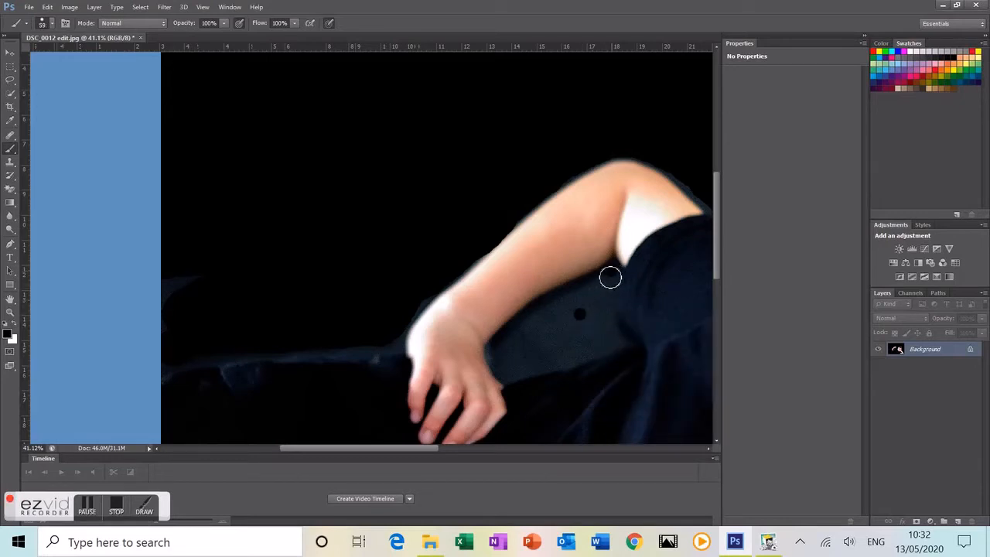
mouse_move(529, 332)
left_mouse_down()
mouse_move(506, 350)
mouse_move(511, 377)
mouse_move(620, 348)
mouse_move(610, 299)
mouse_move(618, 279)
mouse_move(549, 322)
mouse_move(602, 306)
mouse_move(537, 336)
mouse_move(513, 361)
mouse_move(600, 314)
mouse_move(601, 325)
mouse_move(525, 367)
mouse_move(569, 337)
mouse_move(554, 361)
mouse_move(603, 339)
left_mouse_up()
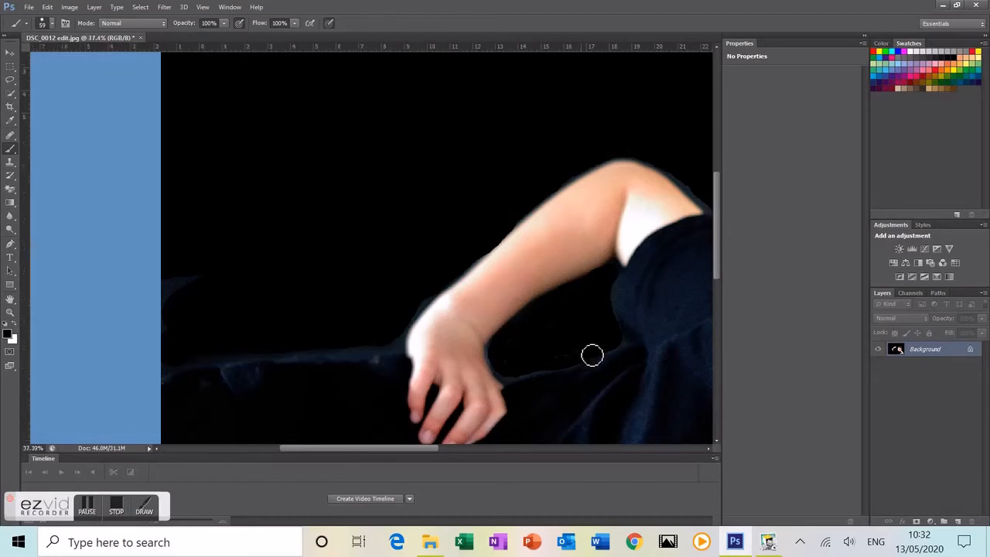
scroll(588, 352, "down", 4)
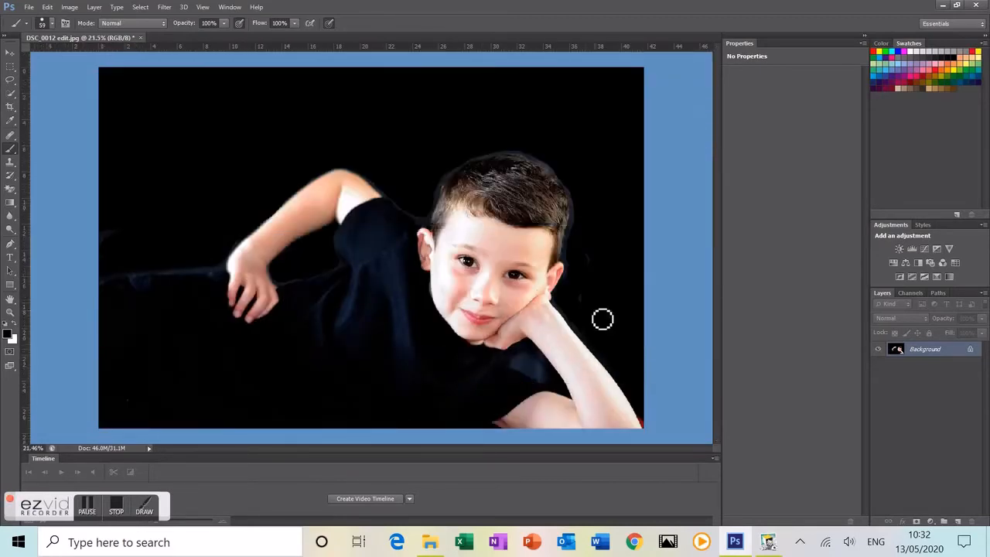
scroll(506, 165, "up", 2)
scroll(506, 165, "up", 4)
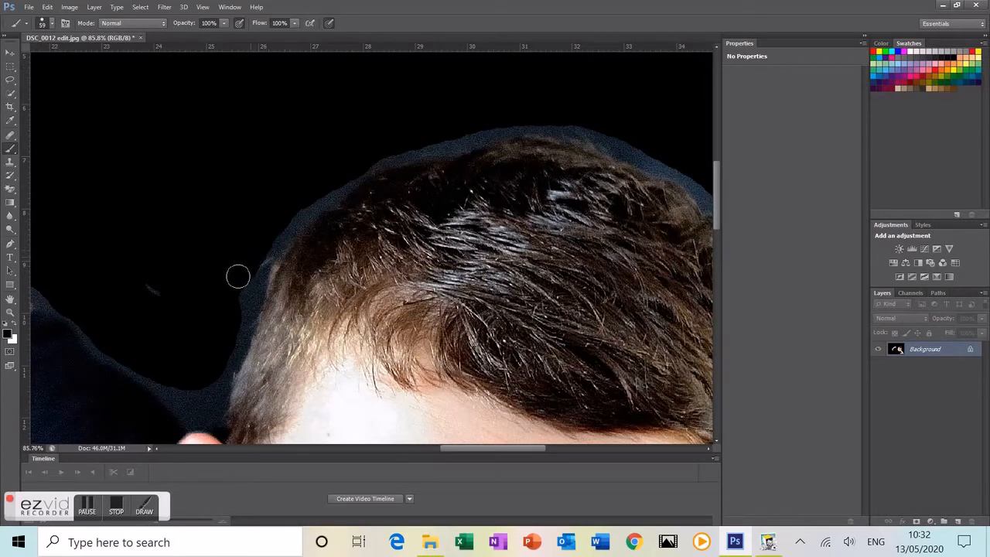
Step: Blacken the bluish halo between hair and shoulder, along the hair's top and right side, and beside the jaw
mouse_move(190, 387)
left_mouse_down()
mouse_move(204, 392)
mouse_move(202, 407)
mouse_move(119, 348)
left_mouse_up()
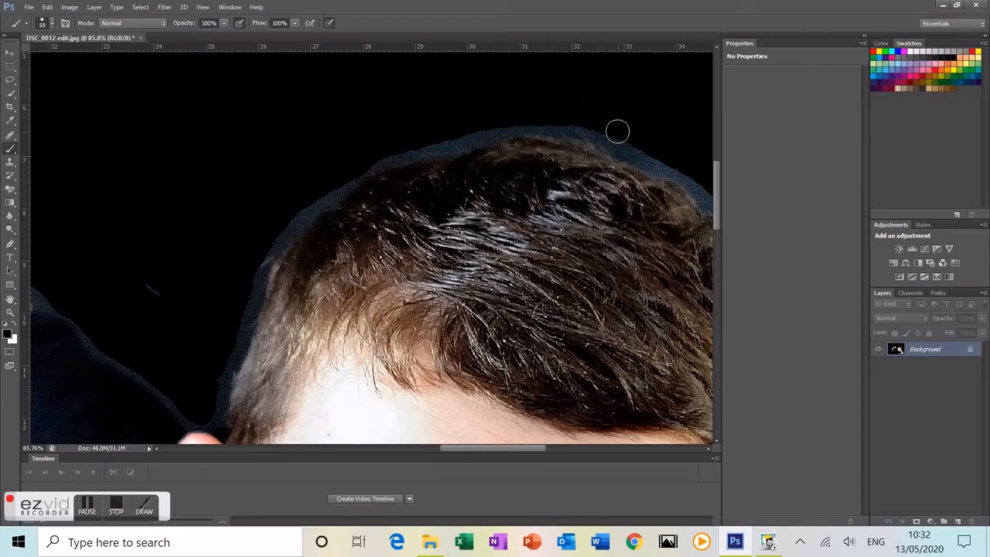
left_click_drag(617, 132, 704, 180)
scroll(704, 203, "down", 2)
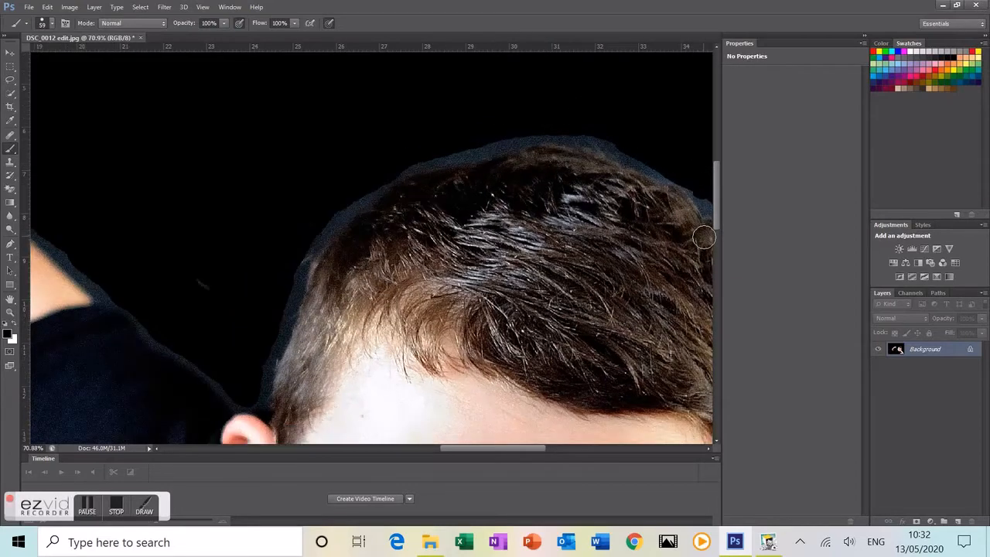
scroll(706, 447, "right", 5)
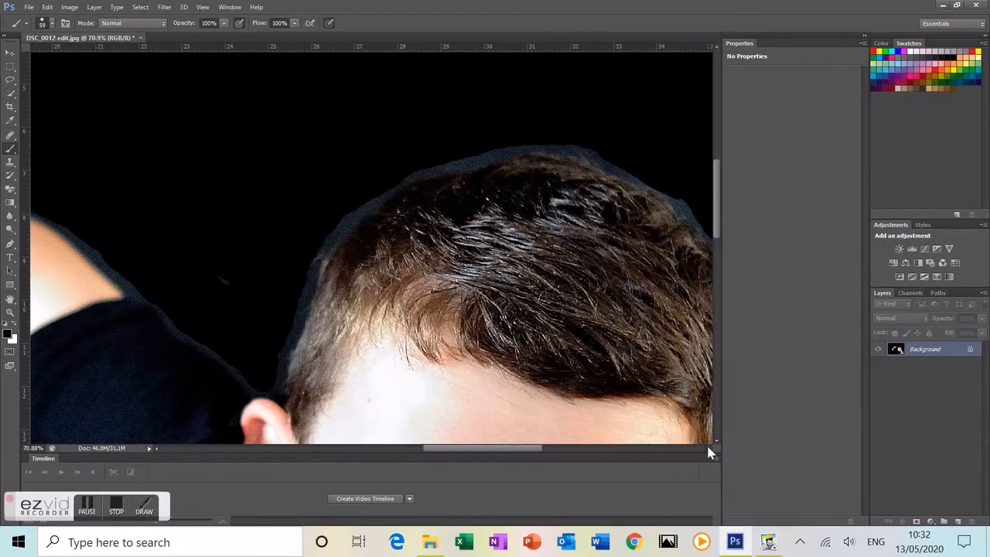
scroll(709, 452, "right", 1)
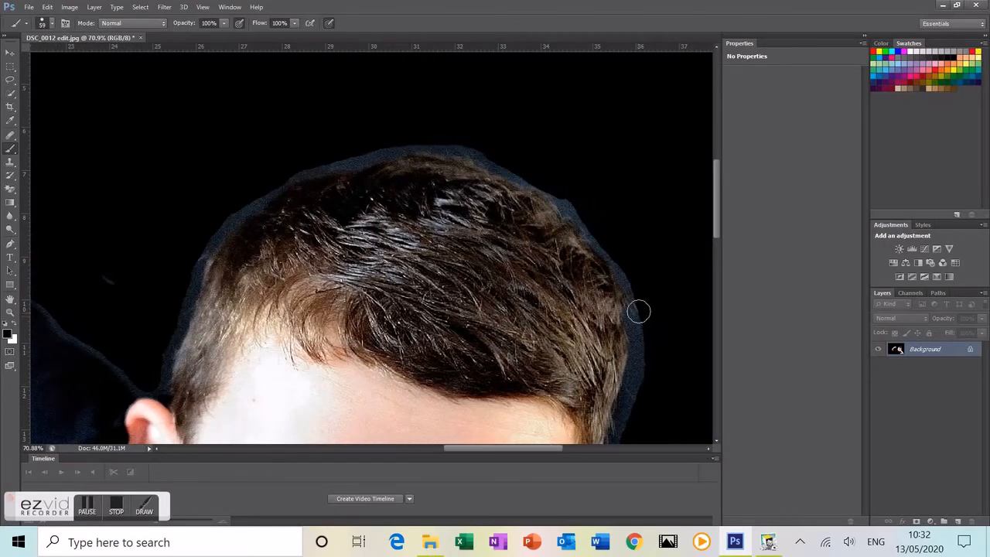
left_click_drag(646, 334, 631, 418)
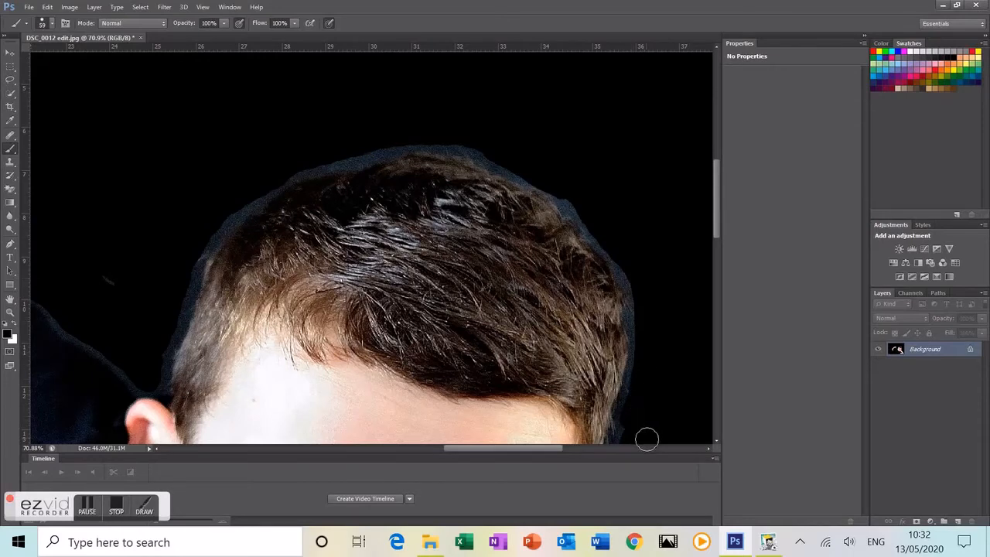
scroll(646, 436, "down", 2)
left_click_drag(717, 443, 717, 446)
mouse_move(671, 336)
left_mouse_down()
mouse_move(637, 398)
mouse_move(664, 444)
mouse_move(672, 403)
mouse_move(627, 372)
mouse_move(629, 315)
left_mouse_up()
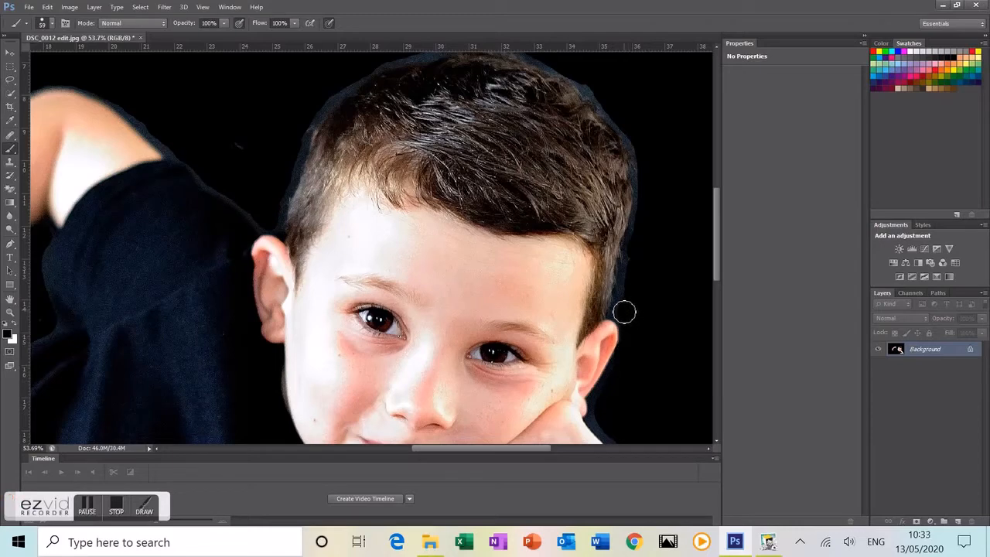
Step: Zoom in and paint black over the bluish shirt fold and highlight near the arm
scroll(682, 396, "down", 1)
scroll(682, 397, "down", 2)
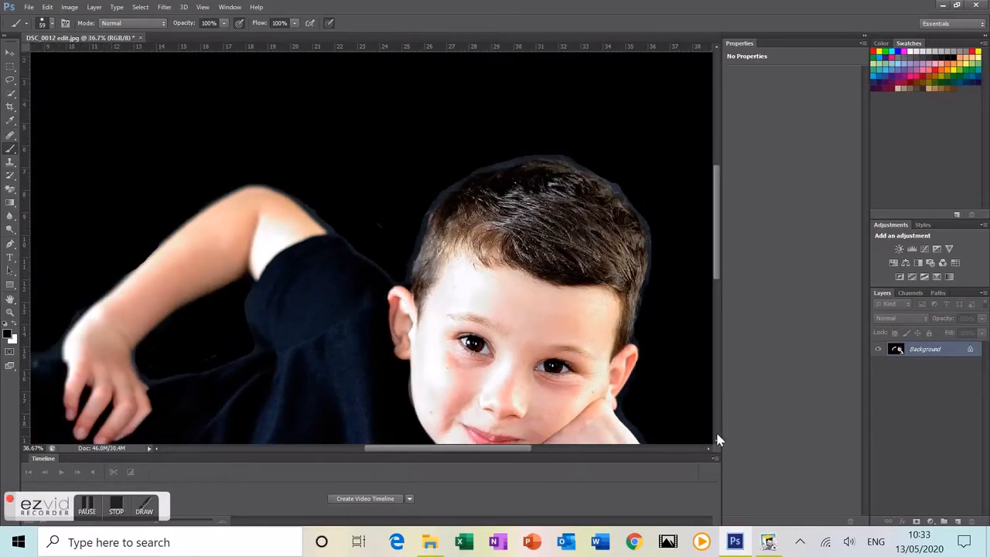
left_click(717, 440)
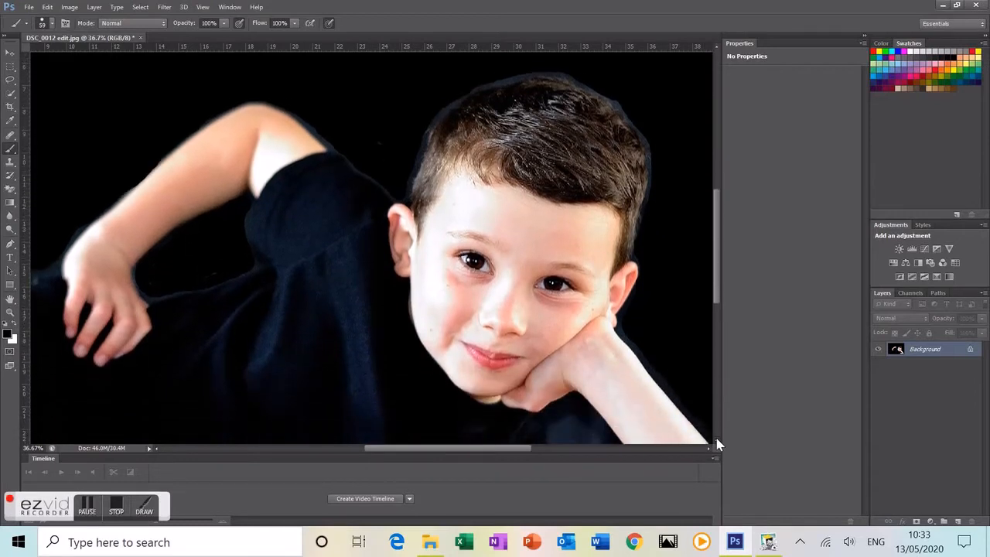
left_click(717, 441)
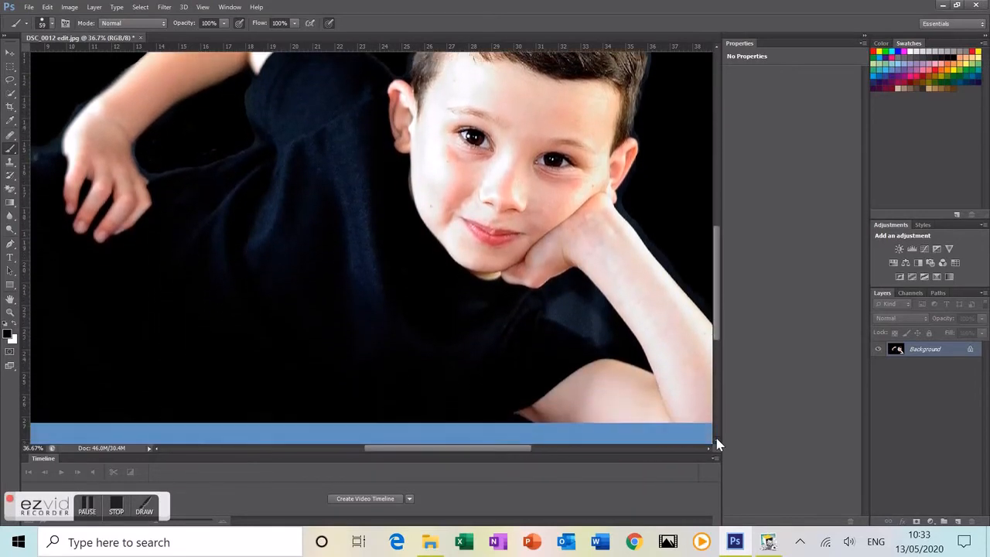
scroll(593, 305, "up", 3)
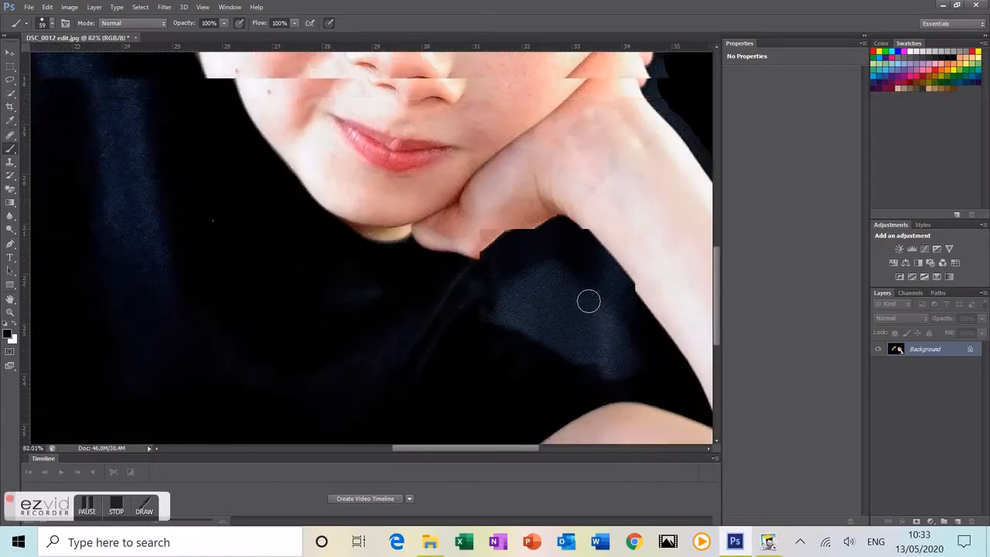
scroll(588, 300, "up", 1)
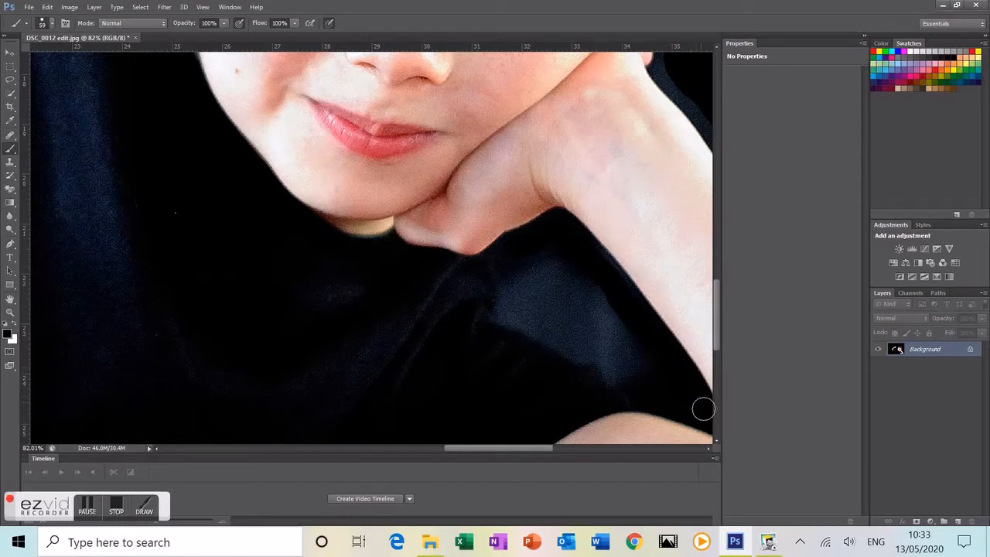
mouse_move(624, 378)
left_mouse_down()
mouse_move(605, 346)
mouse_move(572, 347)
mouse_move(502, 312)
mouse_move(494, 274)
left_mouse_up()
mouse_move(552, 246)
left_mouse_down()
mouse_move(509, 283)
mouse_move(570, 266)
mouse_move(516, 296)
mouse_move(588, 279)
mouse_move(537, 304)
mouse_move(599, 301)
mouse_move(551, 319)
mouse_move(615, 323)
mouse_move(610, 338)
mouse_move(633, 345)
mouse_move(564, 338)
left_mouse_up()
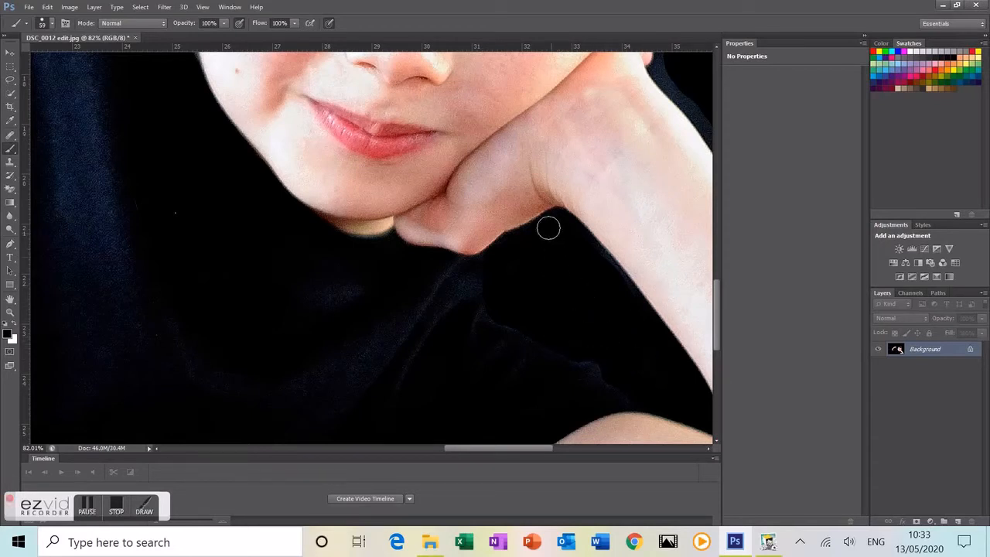
scroll(622, 351, "down", 3)
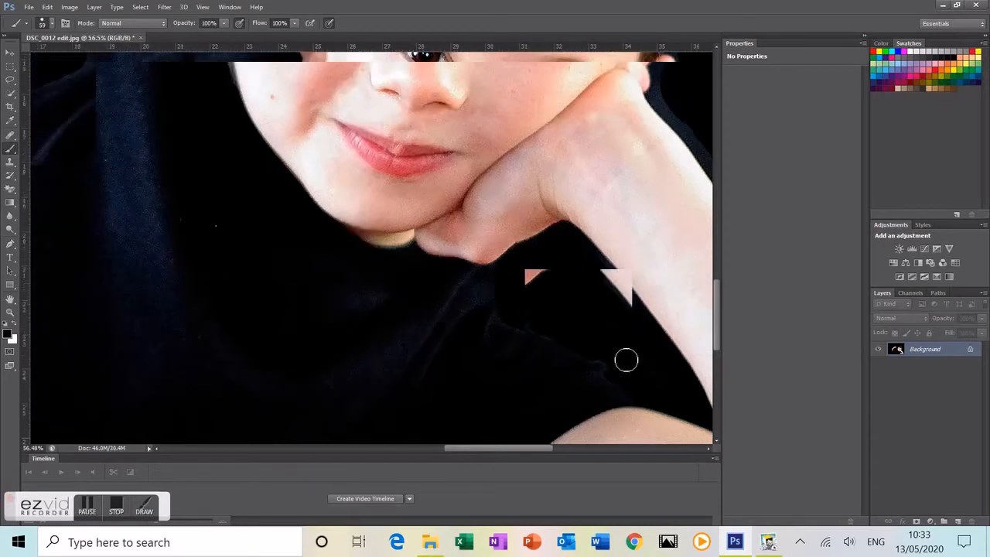
scroll(651, 376, "down", 5)
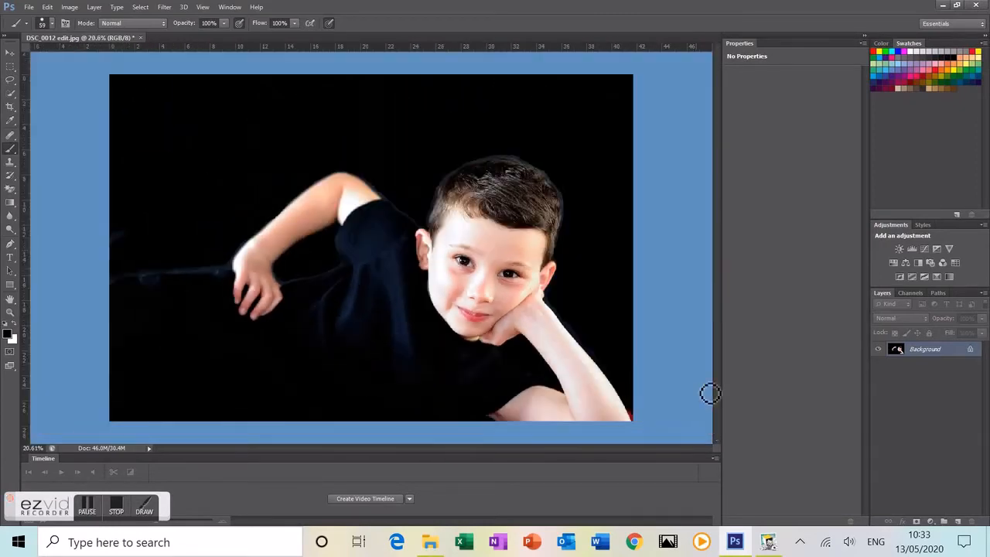
scroll(577, 374, "up", 3)
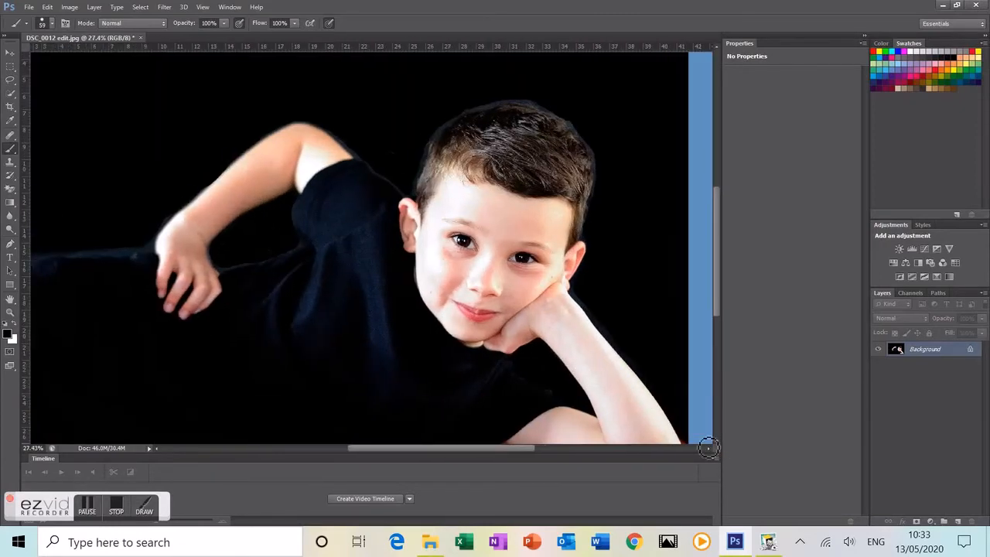
scroll(691, 436, "up", 3)
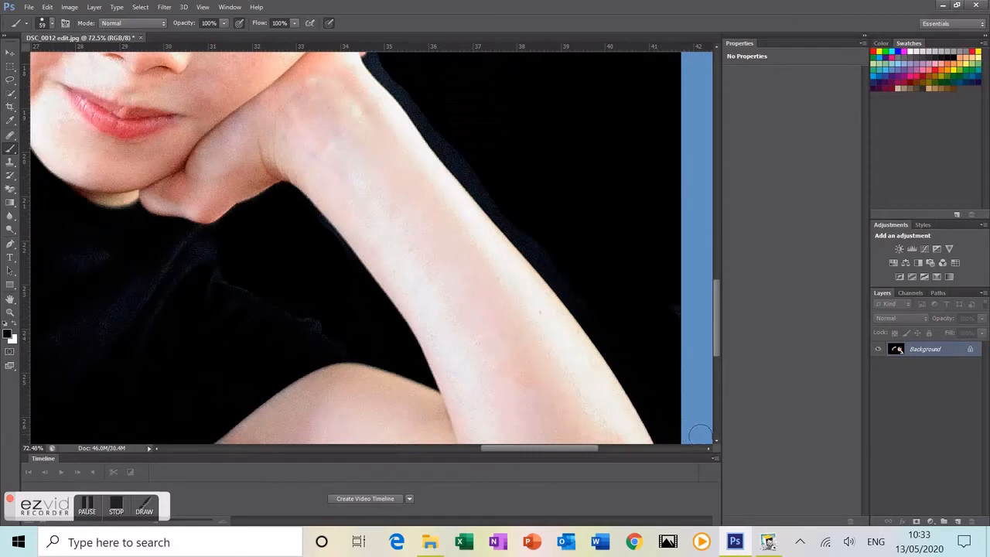
scroll(715, 434, "down", 3)
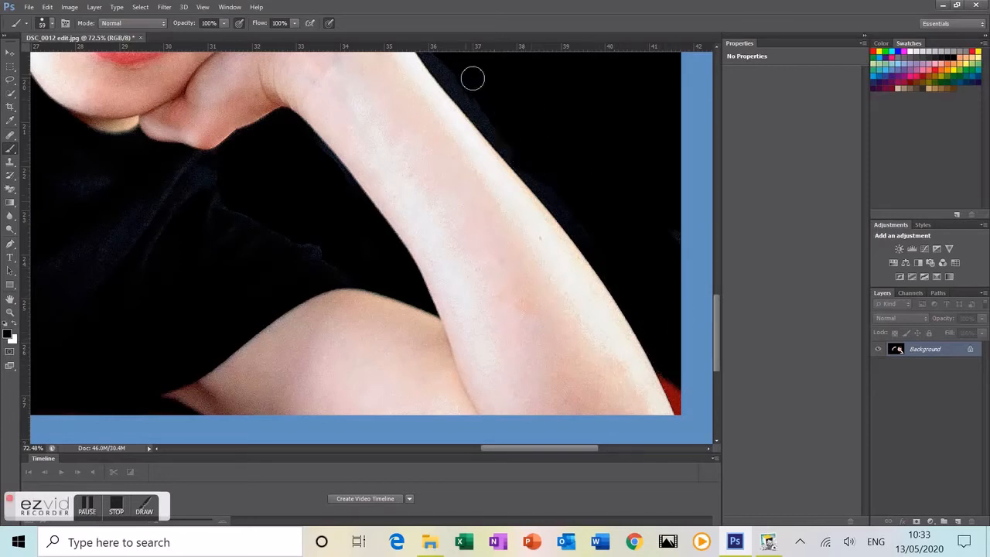
scroll(546, 187, "up", 3)
scroll(531, 200, "down", 8)
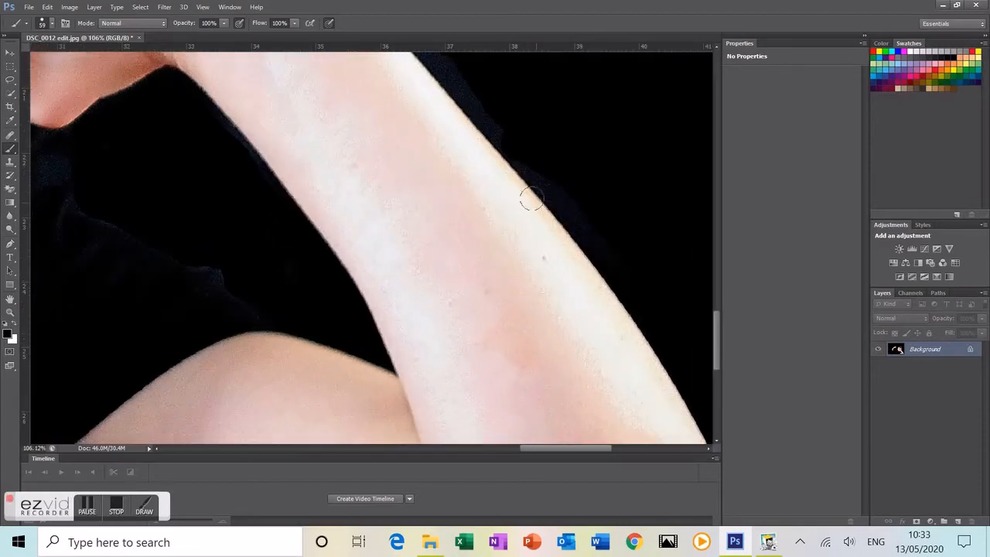
scroll(542, 209, "down", 3)
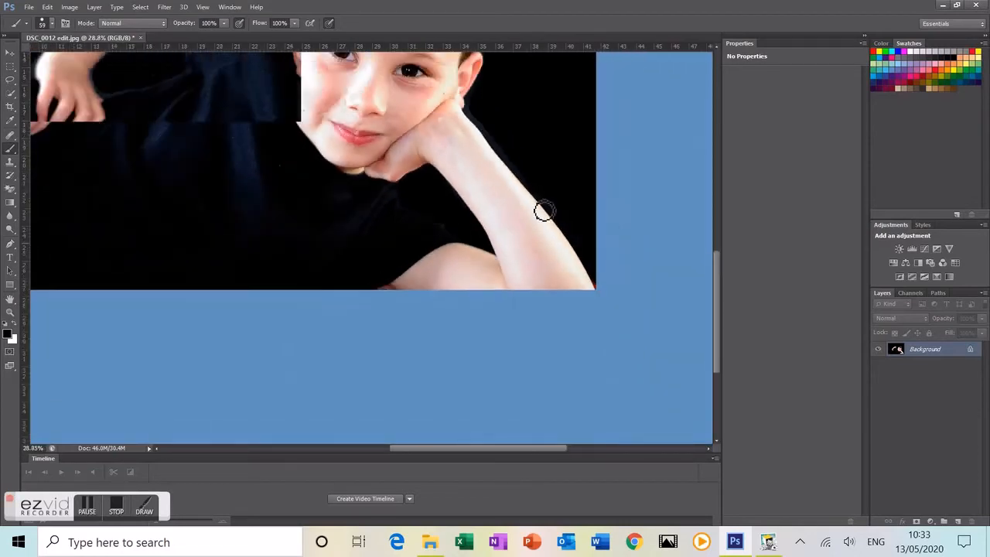
scroll(319, 124, "down", 2)
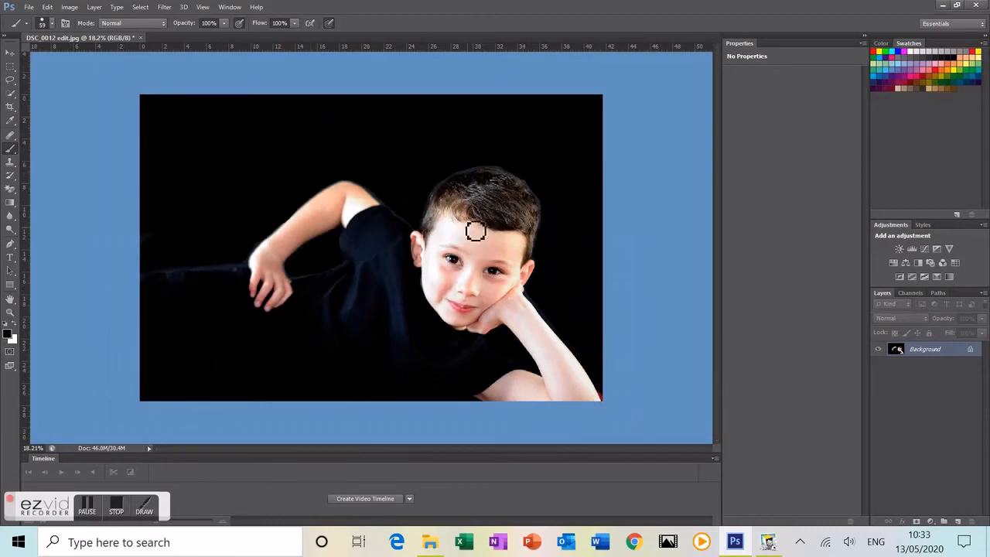
scroll(467, 230, "up", 2)
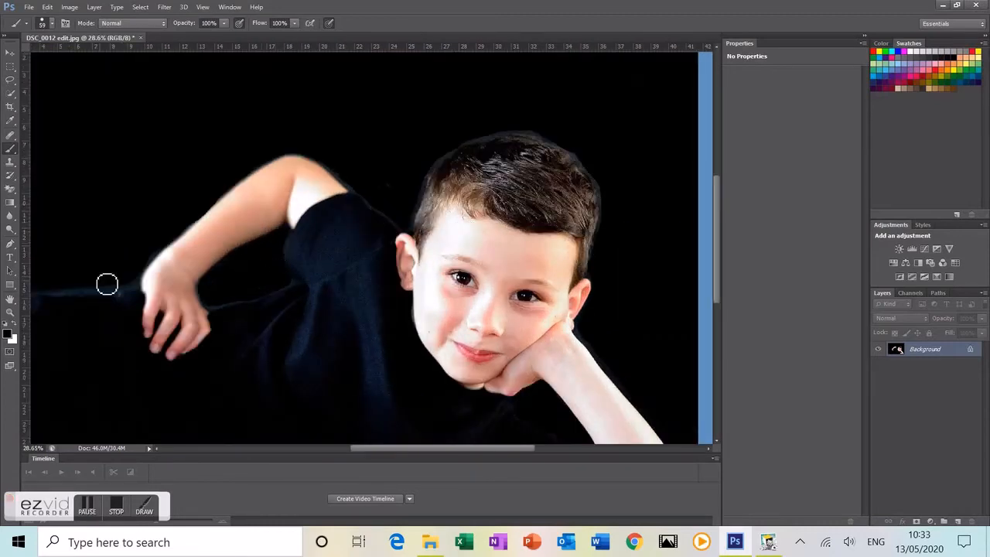
scroll(106, 285, "up", 8)
scroll(91, 268, "up", 2)
left_click_drag(157, 449, 157, 451)
scroll(156, 454, "down", 3)
scroll(158, 453, "down", 1)
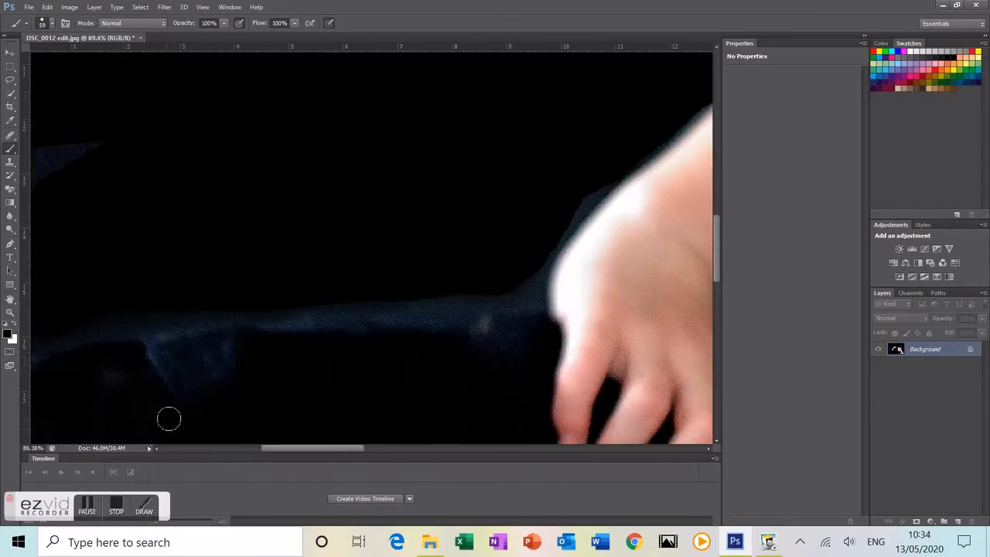
scroll(171, 420, "down", 2)
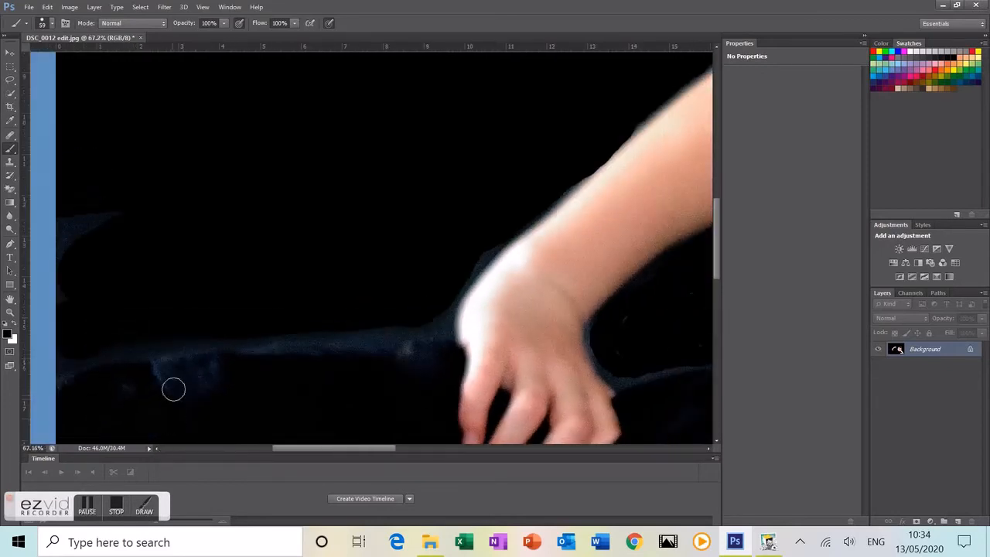
Step: Choose the 0%-hardness soft round tip and blacken the bluish fringe between hand and shirt
left_click(52, 24)
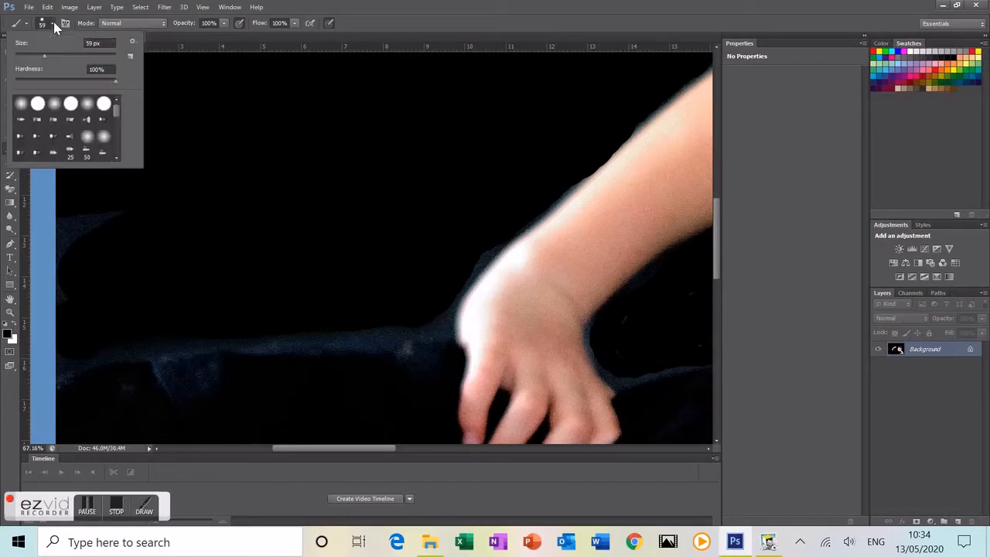
left_click(29, 103)
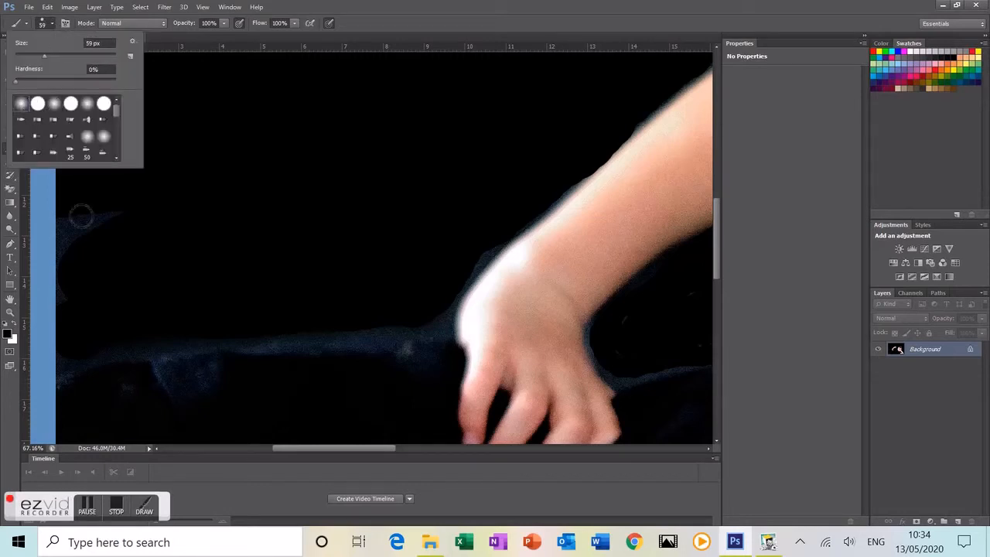
left_click(66, 375)
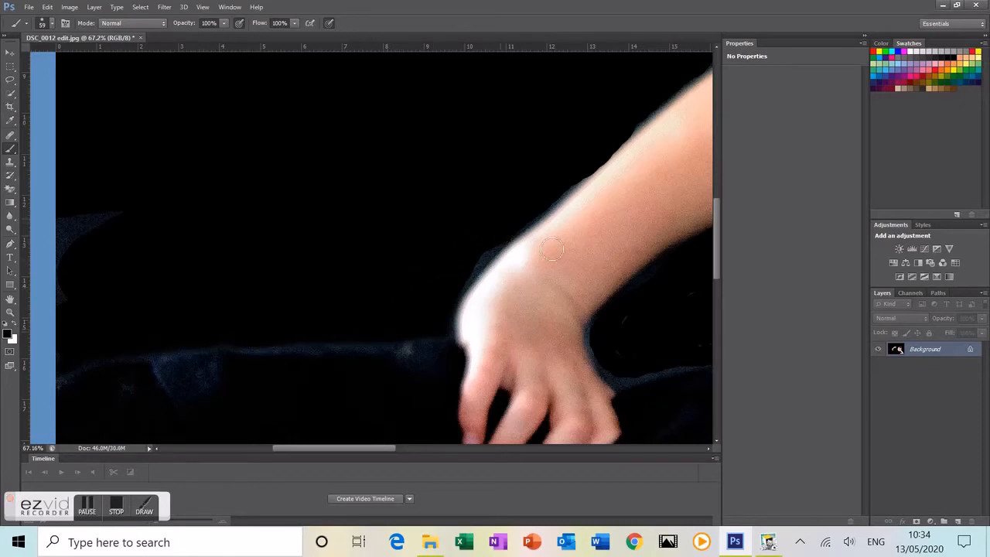
left_click_drag(709, 449, 709, 449)
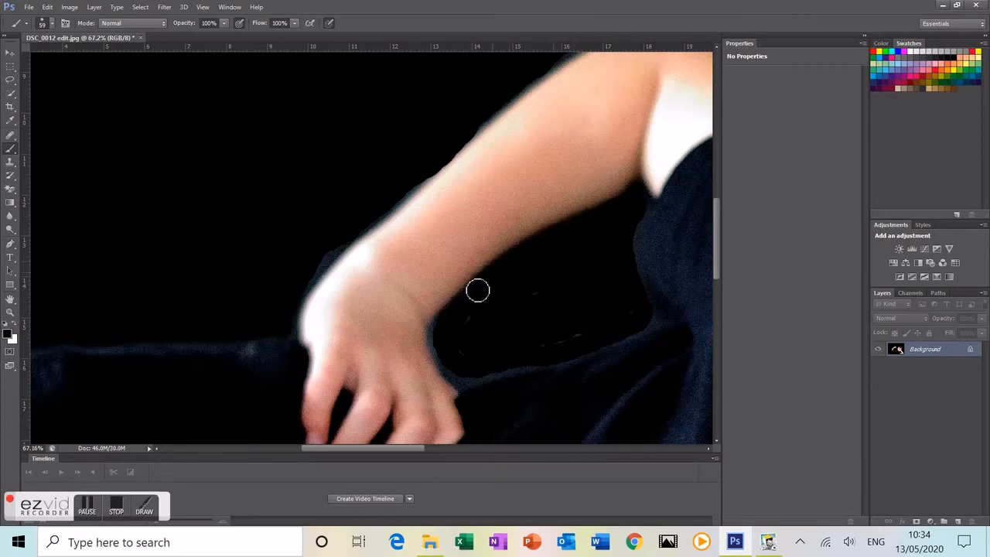
mouse_move(446, 322)
left_mouse_down()
mouse_move(437, 343)
mouse_move(456, 376)
mouse_move(470, 385)
mouse_move(510, 375)
left_mouse_up()
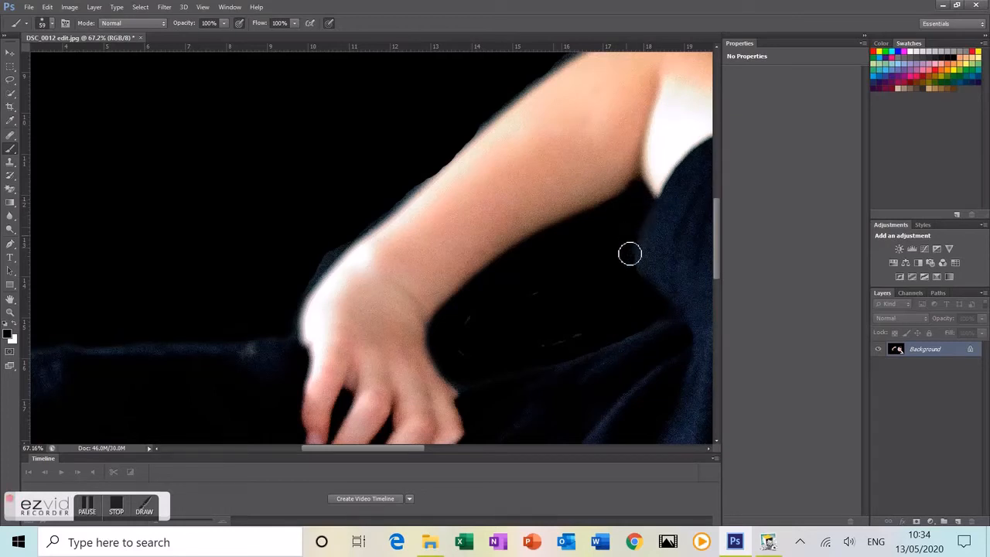
scroll(607, 216, "down", 4)
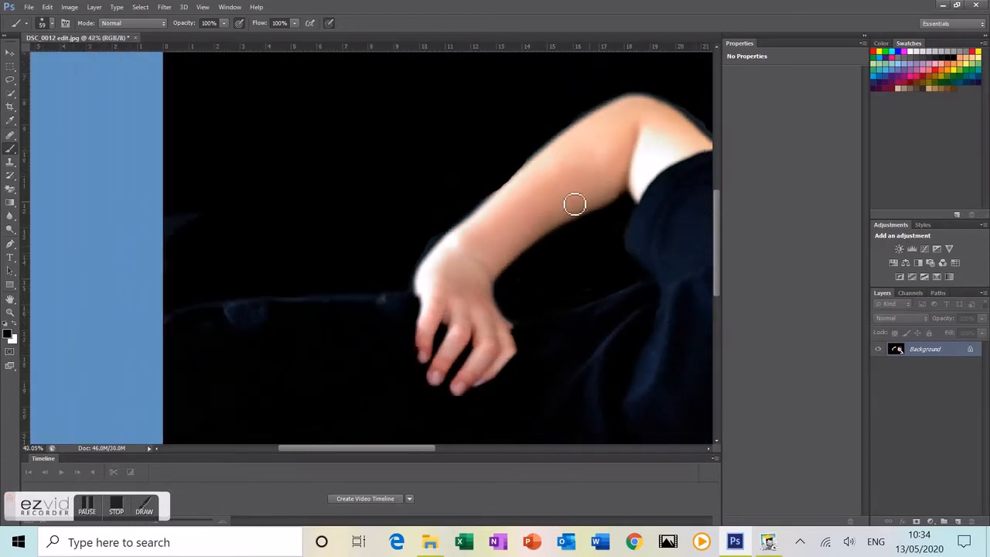
Step: Paint out the grey halo along the forearm's upper edge with three soft black strokes
scroll(563, 194, "up", 5)
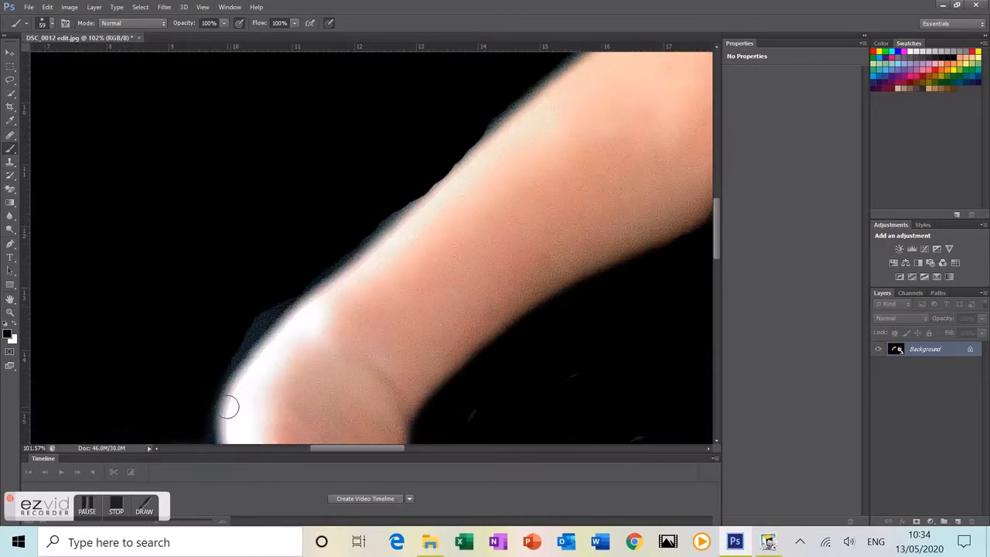
left_click(717, 440)
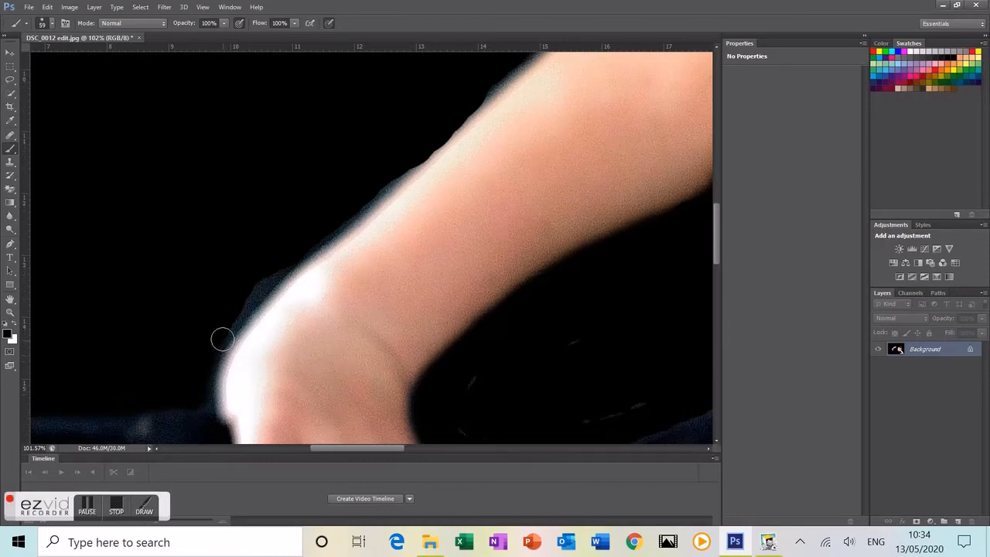
mouse_move(221, 334)
left_mouse_down()
mouse_move(269, 274)
mouse_move(369, 206)
left_mouse_up()
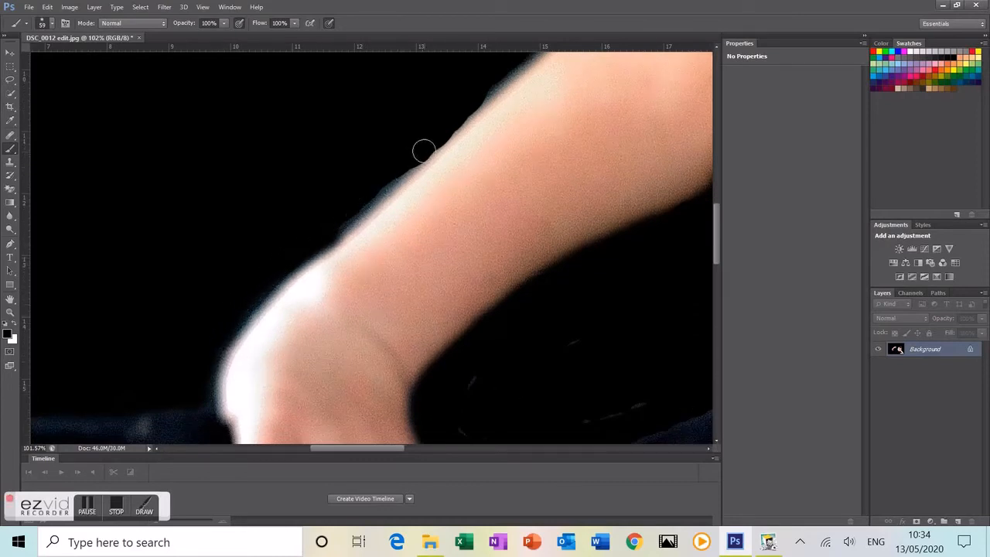
left_click_drag(419, 150, 337, 225)
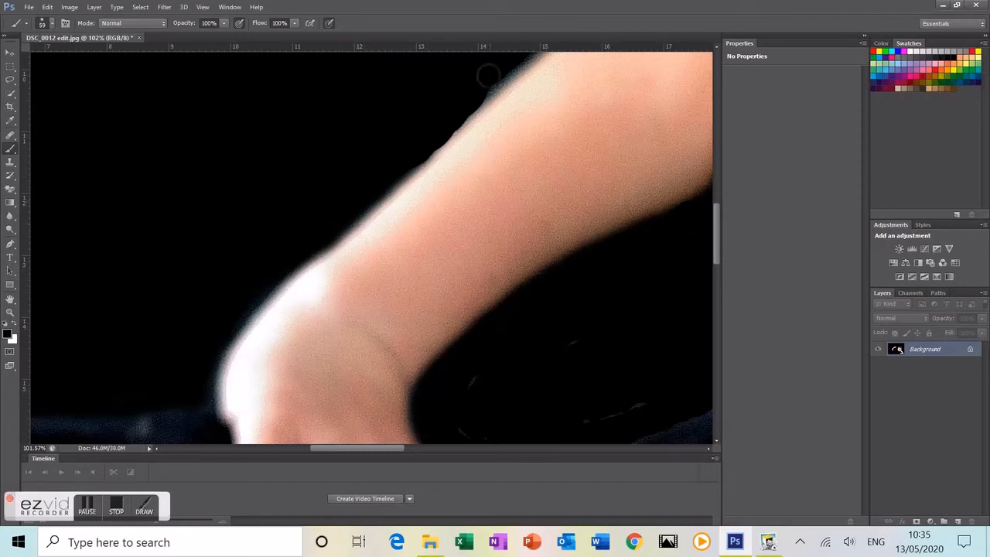
left_click_drag(518, 59, 413, 146)
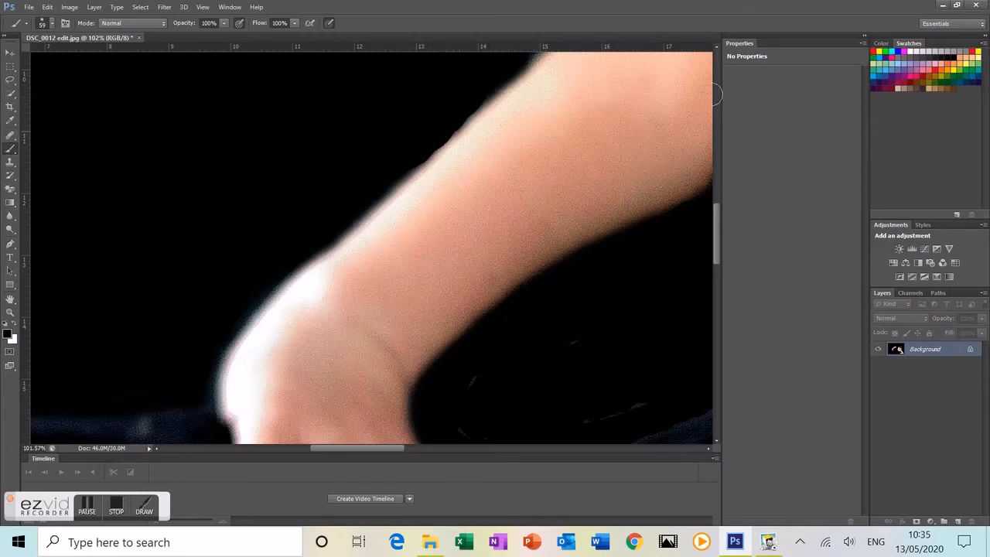
scroll(715, 49, "up", 5)
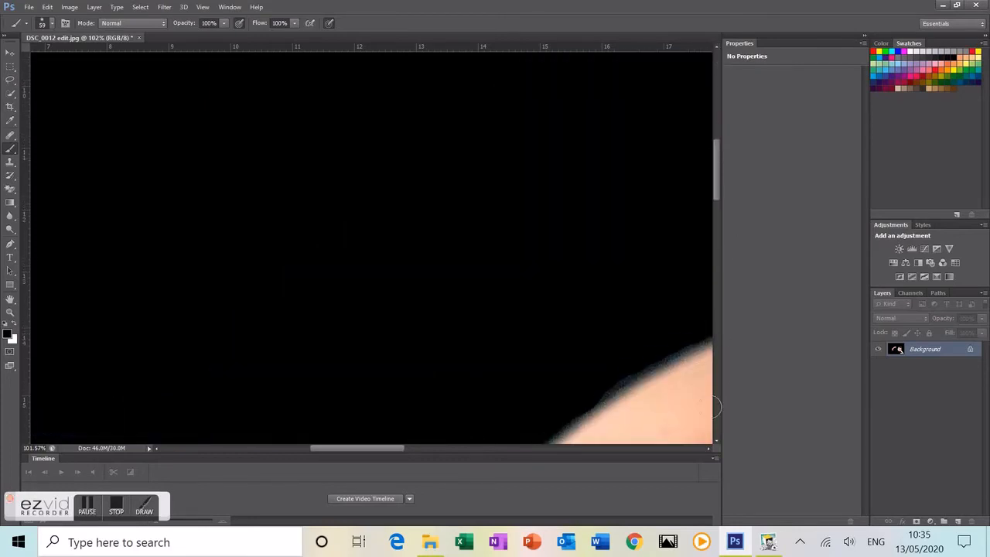
Step: Paint black over the bluish fringe along the top of the bent upper arm
left_click_drag(709, 448, 706, 447)
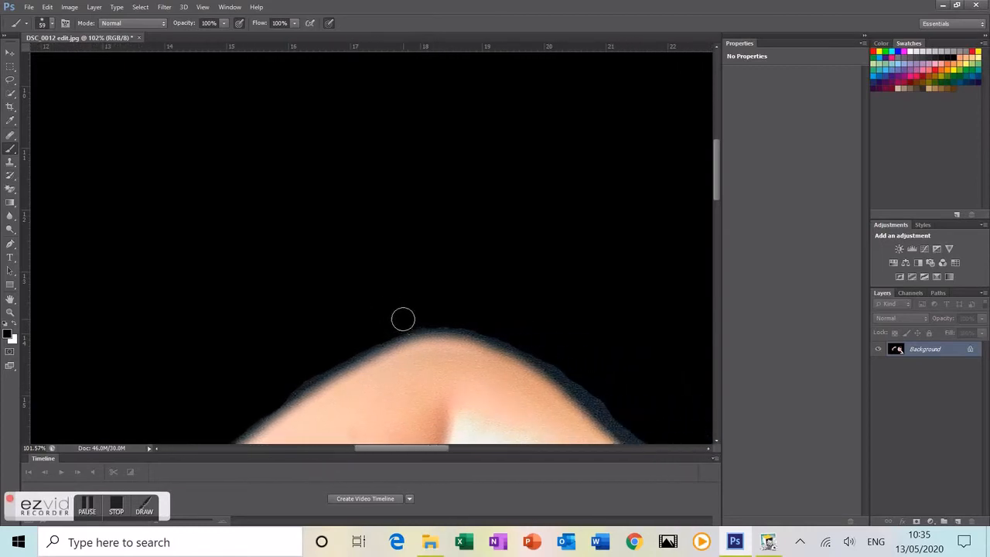
scroll(403, 319, "down", 4)
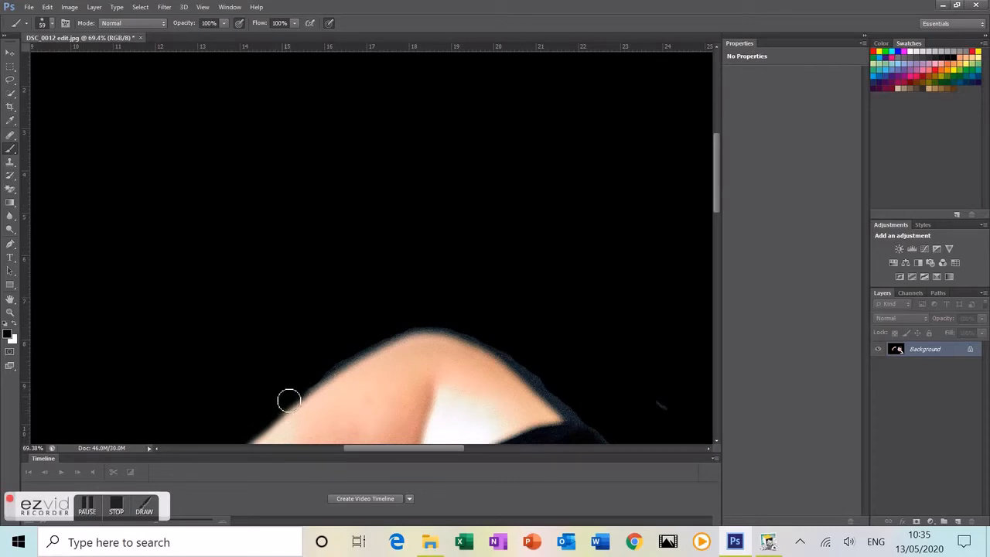
left_click_drag(305, 384, 411, 332)
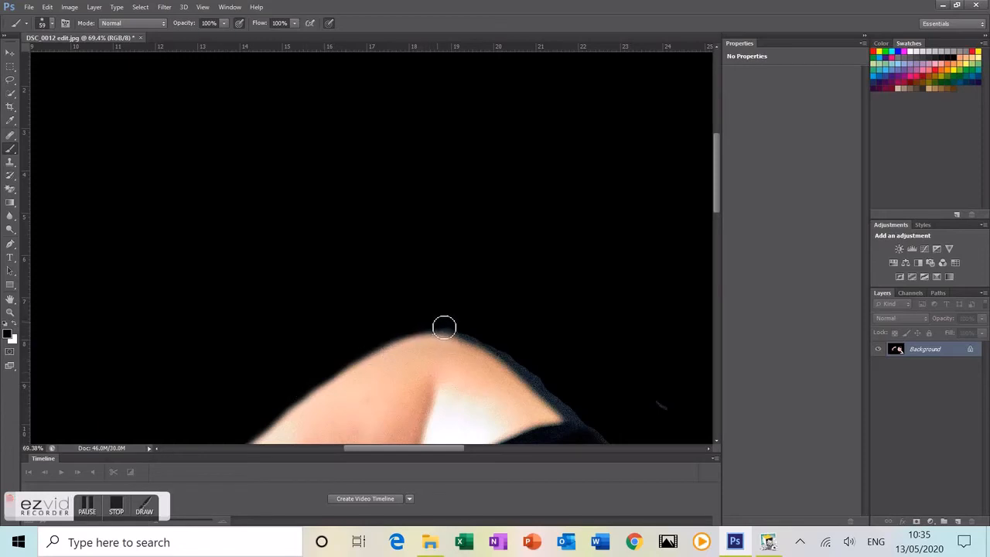
mouse_move(497, 346)
left_mouse_down()
mouse_move(583, 428)
mouse_move(616, 445)
mouse_move(616, 429)
mouse_move(663, 421)
left_mouse_up()
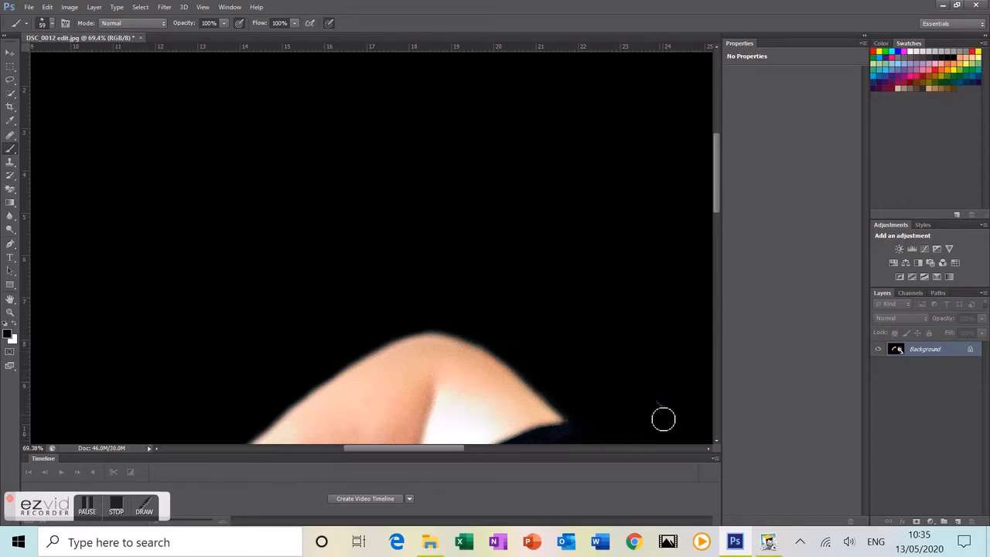
Step: Blacken the dark blue edge above the shirt shoulder, up to the hair
scroll(671, 410, "up", 3)
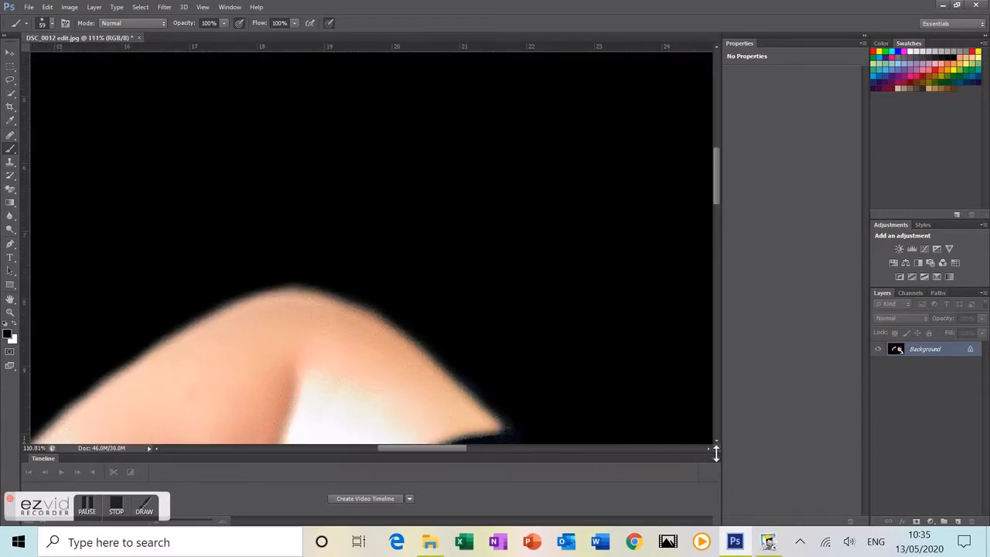
left_click(710, 449)
left_click(717, 441)
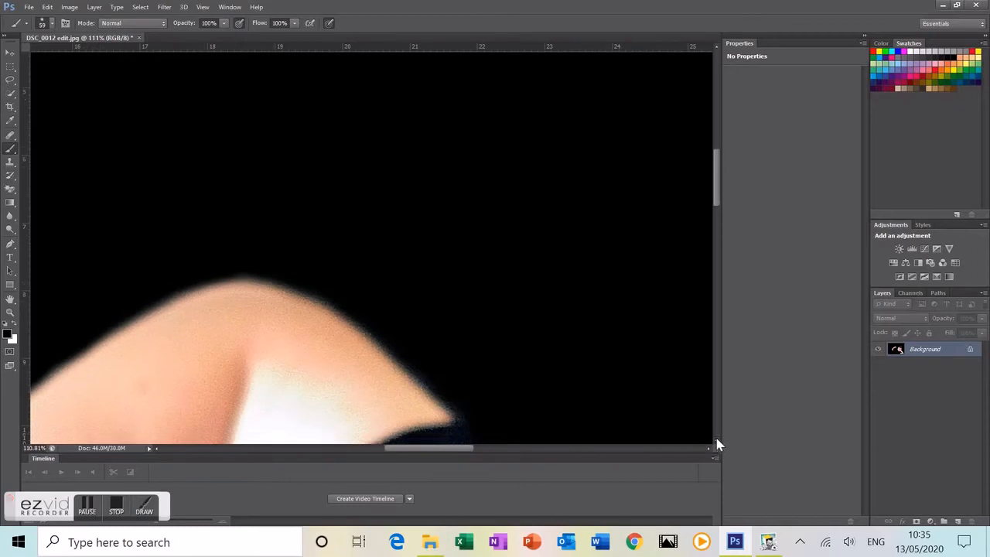
scroll(597, 371, "down", 1)
scroll(600, 373, "down", 2)
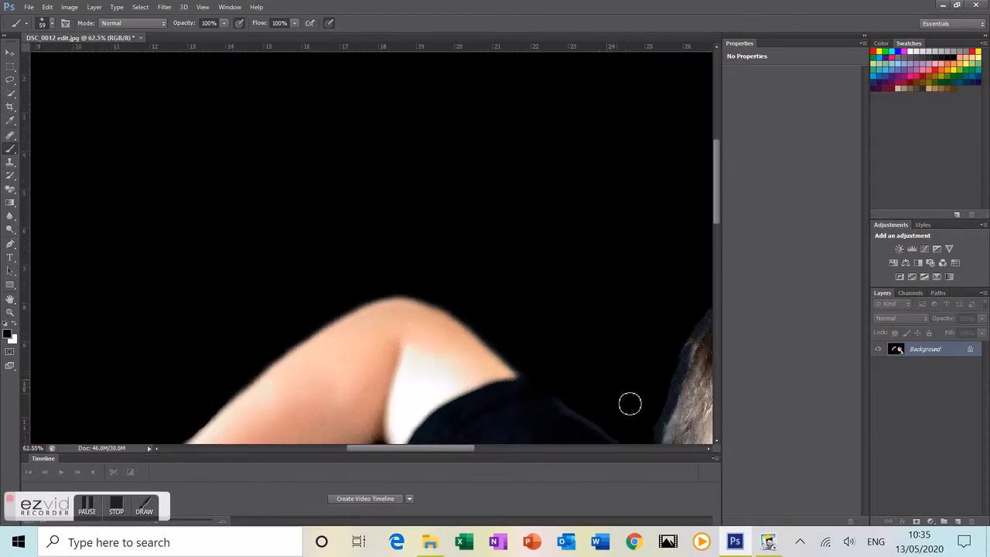
left_click(716, 440)
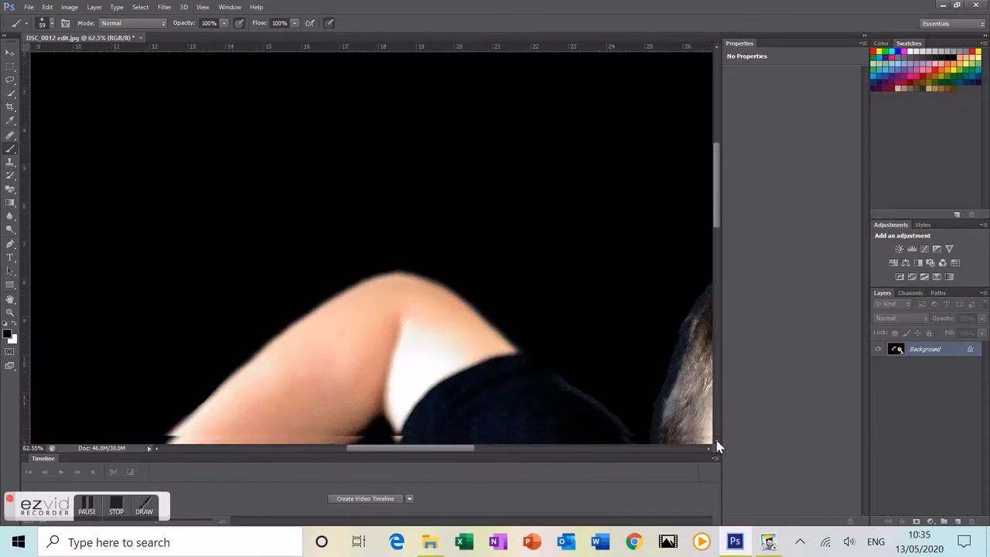
scroll(594, 382, "up", 2)
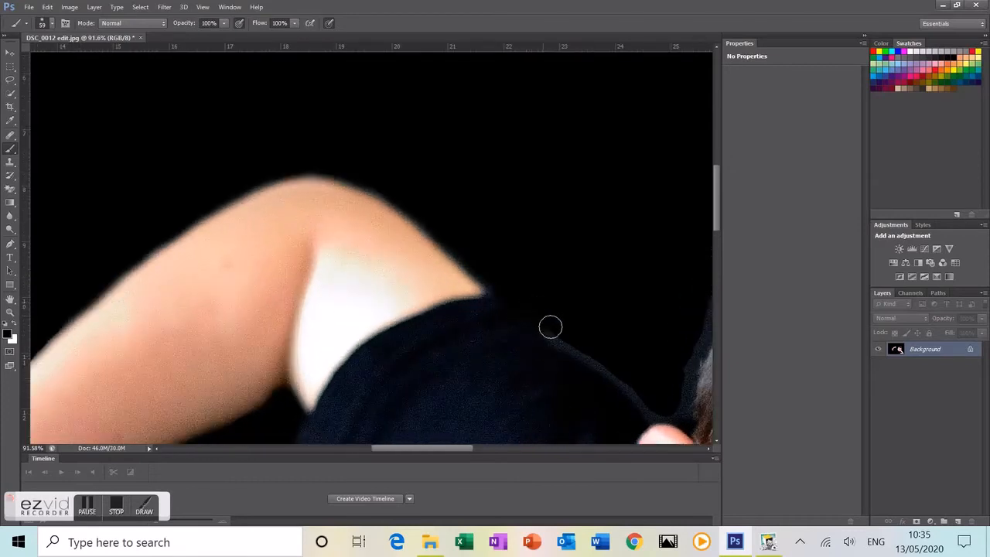
mouse_move(619, 372)
left_mouse_down()
mouse_move(655, 419)
mouse_move(684, 421)
mouse_move(677, 395)
mouse_move(703, 329)
left_mouse_up()
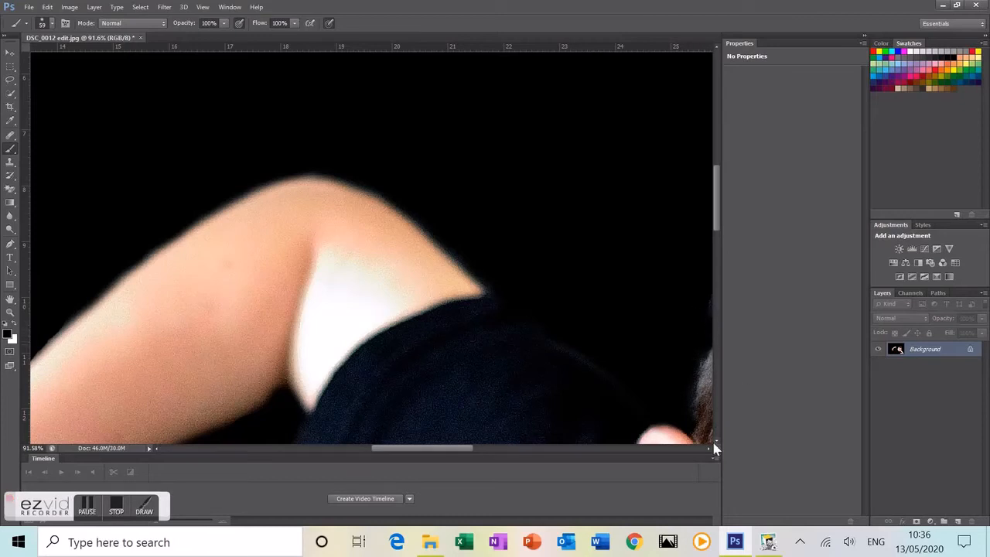
left_click_drag(709, 449, 709, 449)
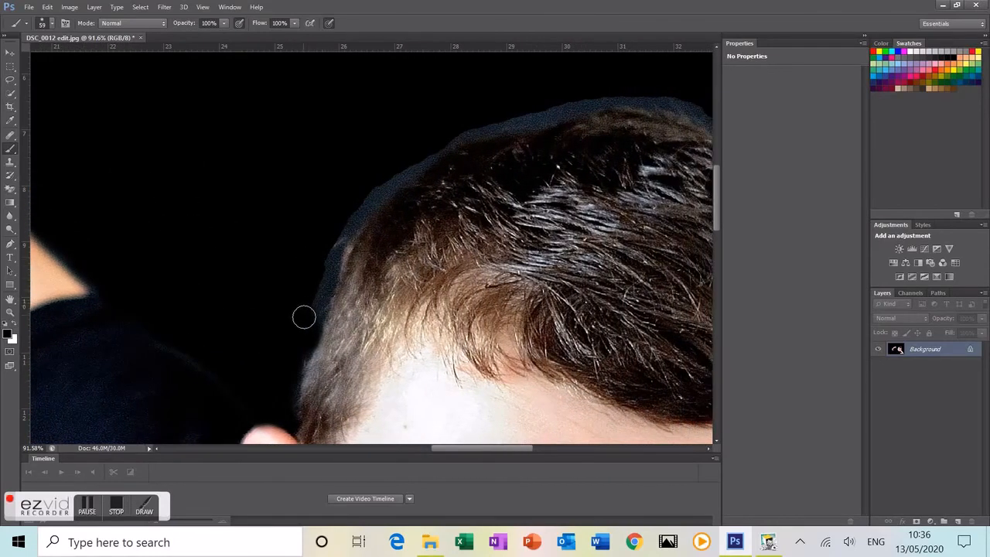
Step: At about 192% zoom, brush black over the bluish fringe along the top and right of the hair
mouse_move(309, 316)
left_mouse_down()
mouse_move(347, 218)
mouse_move(388, 176)
mouse_move(490, 120)
left_mouse_up()
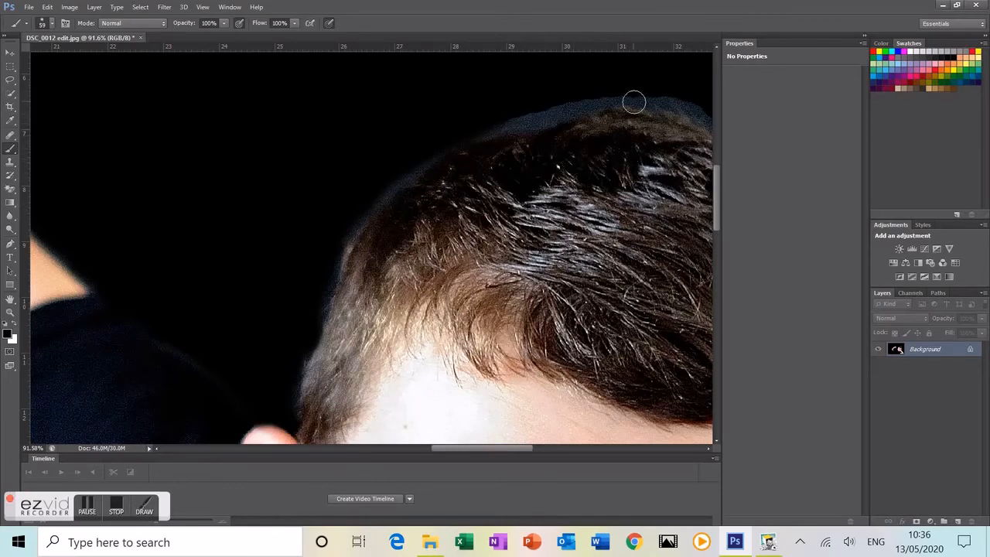
scroll(674, 93, "up", 5)
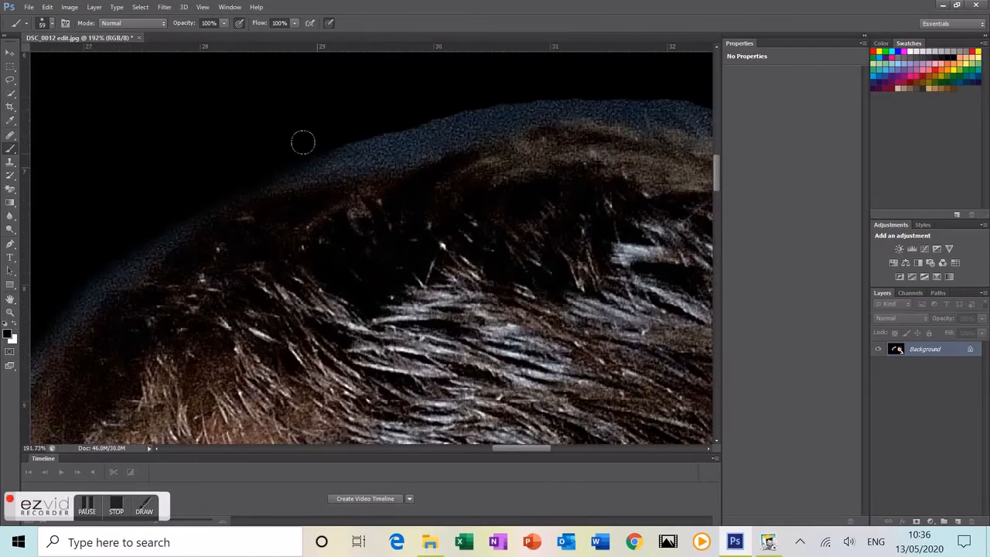
mouse_move(337, 125)
left_mouse_down()
mouse_move(435, 113)
mouse_move(485, 91)
mouse_move(617, 138)
mouse_move(603, 147)
mouse_move(577, 73)
mouse_move(464, 101)
mouse_move(561, 81)
mouse_move(689, 96)
left_mouse_up()
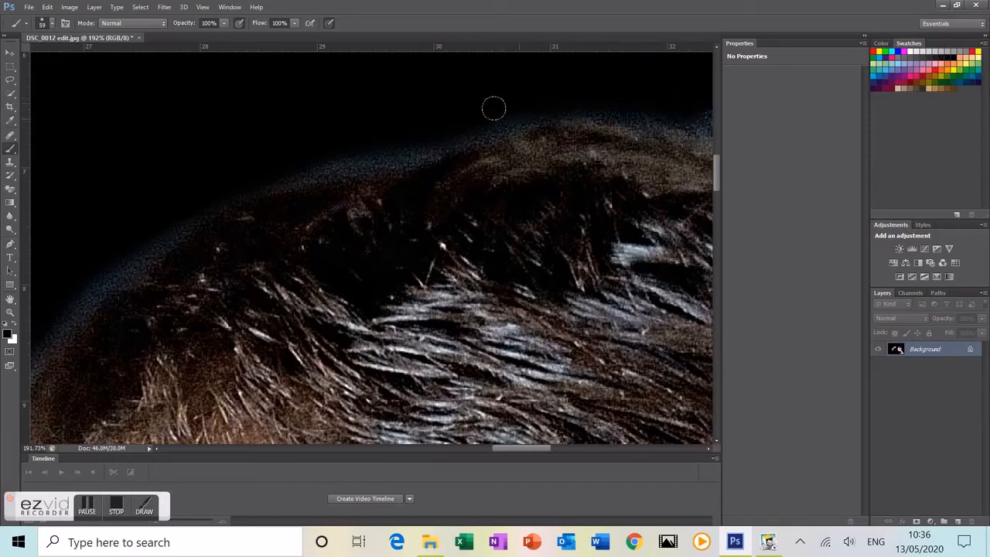
mouse_move(435, 114)
left_mouse_down()
mouse_move(277, 145)
mouse_move(204, 177)
mouse_move(62, 278)
mouse_move(25, 340)
left_mouse_up()
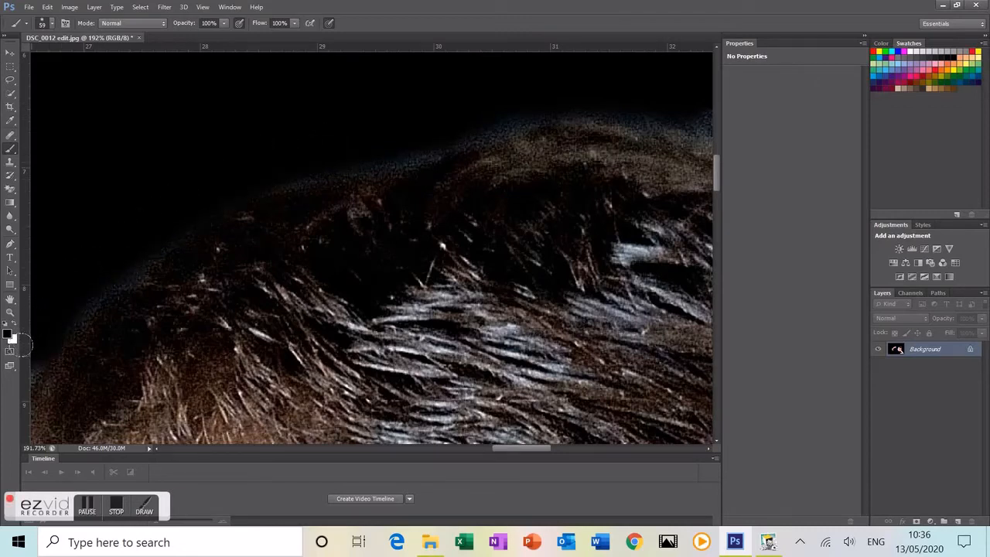
left_click(710, 449)
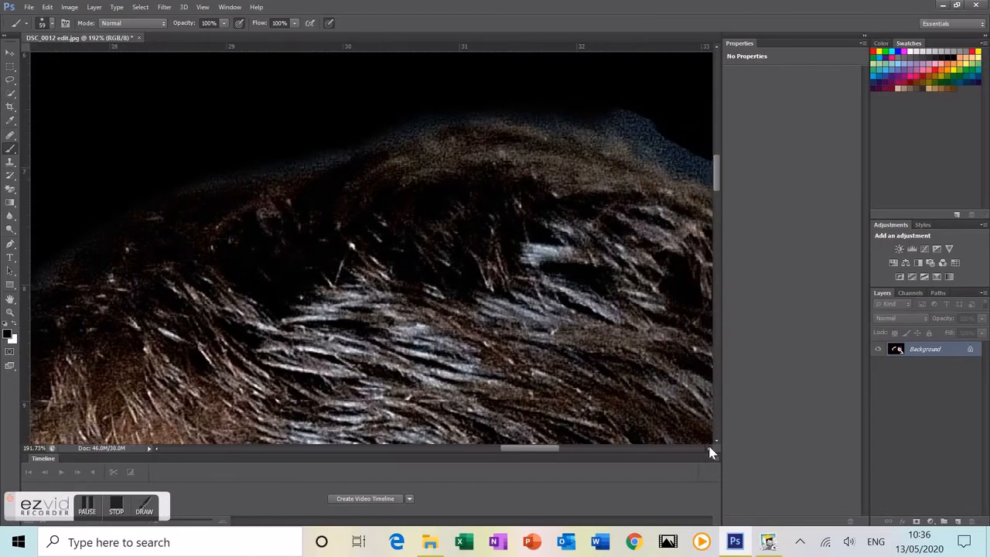
left_click_drag(710, 448, 710, 449)
mouse_move(291, 101)
left_mouse_down()
mouse_move(353, 150)
mouse_move(521, 219)
mouse_move(692, 415)
left_mouse_up()
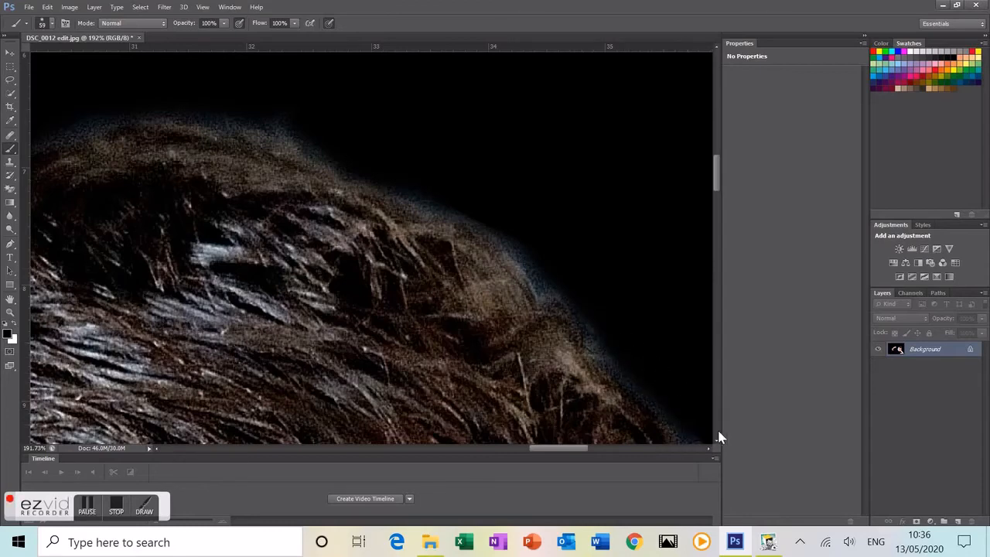
left_click(718, 440)
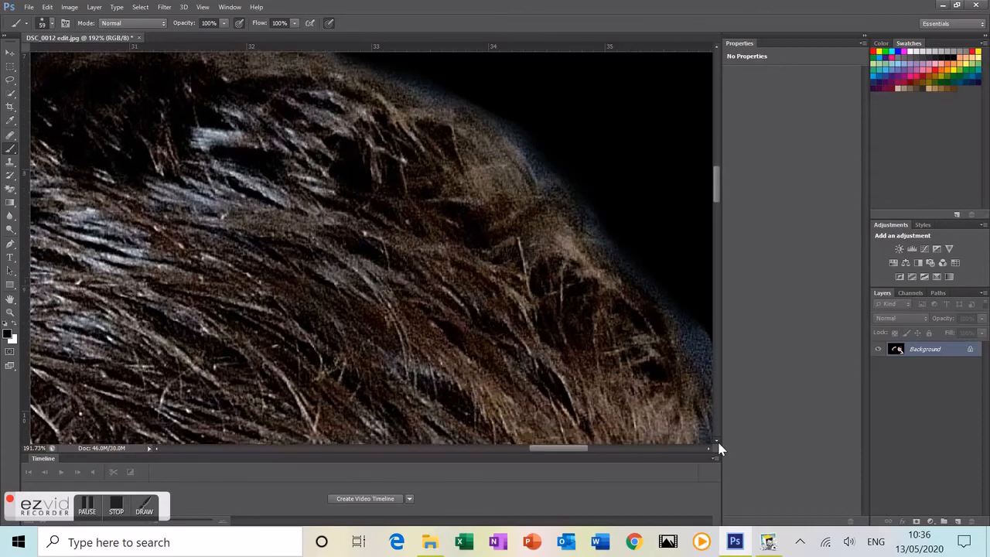
left_click(718, 443)
Step: Brush black down the right side of the hair, covering the bluish fringe beside the face
left_click(708, 449)
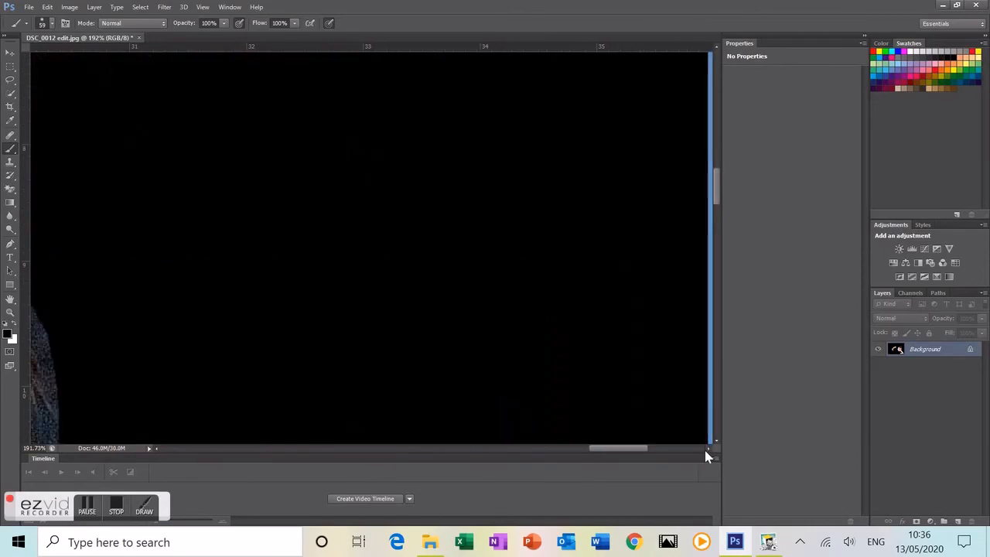
left_click_drag(630, 451, 593, 460)
left_click_drag(716, 439, 717, 442)
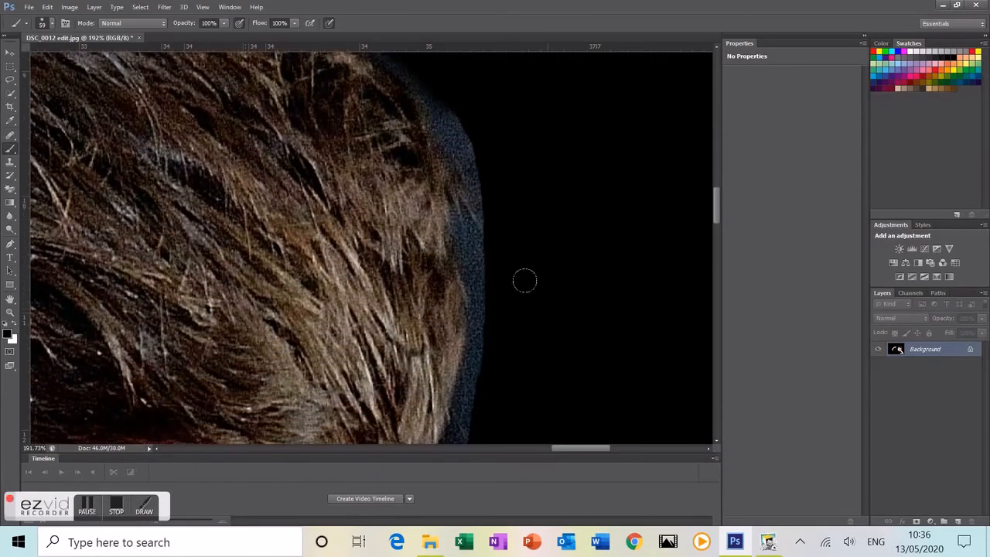
mouse_move(425, 82)
left_mouse_down()
mouse_move(477, 169)
mouse_move(492, 232)
mouse_move(481, 246)
mouse_move(461, 224)
mouse_move(485, 302)
mouse_move(465, 414)
left_mouse_up()
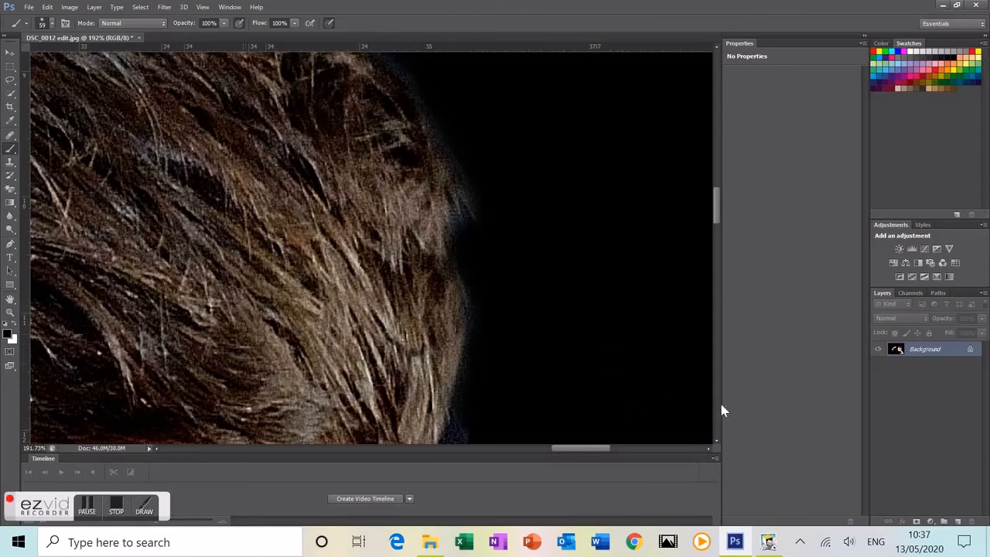
left_click(716, 440)
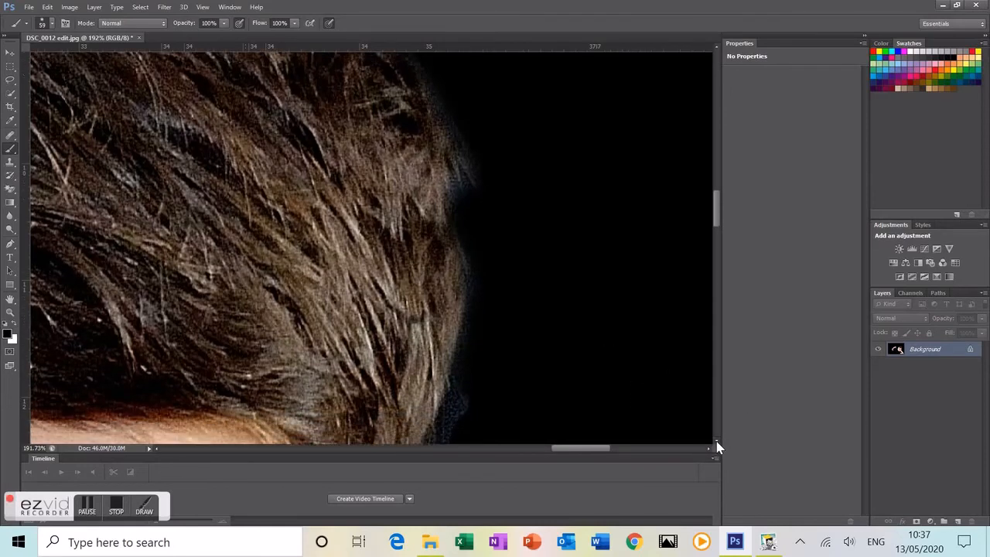
left_click(716, 441)
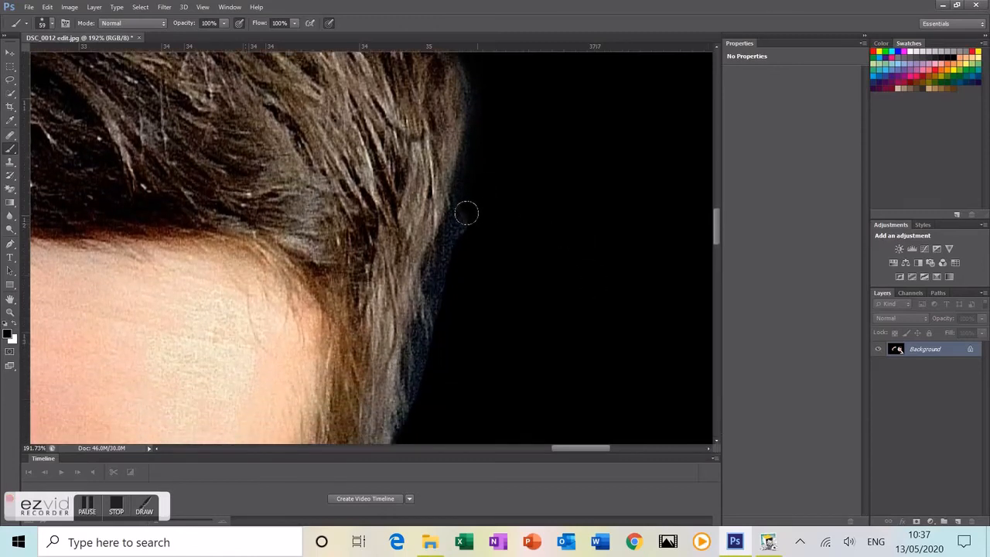
mouse_move(450, 239)
left_mouse_down()
mouse_move(444, 357)
mouse_move(428, 360)
mouse_move(408, 420)
left_mouse_up()
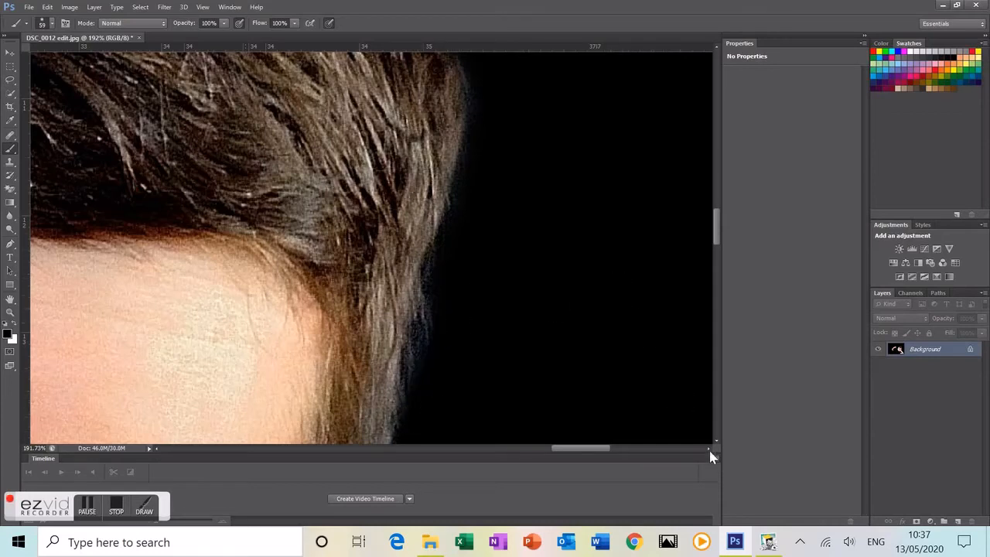
Step: Brush black into the hair-ear gap, then down the ear's outer outline toward the cheek
scroll(717, 447, "down", 5)
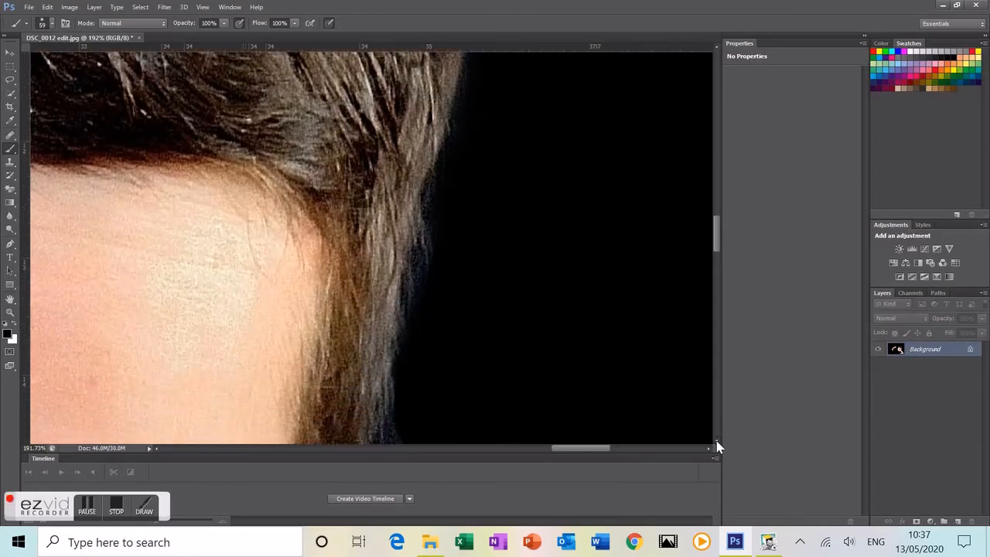
scroll(717, 446, "down", 5)
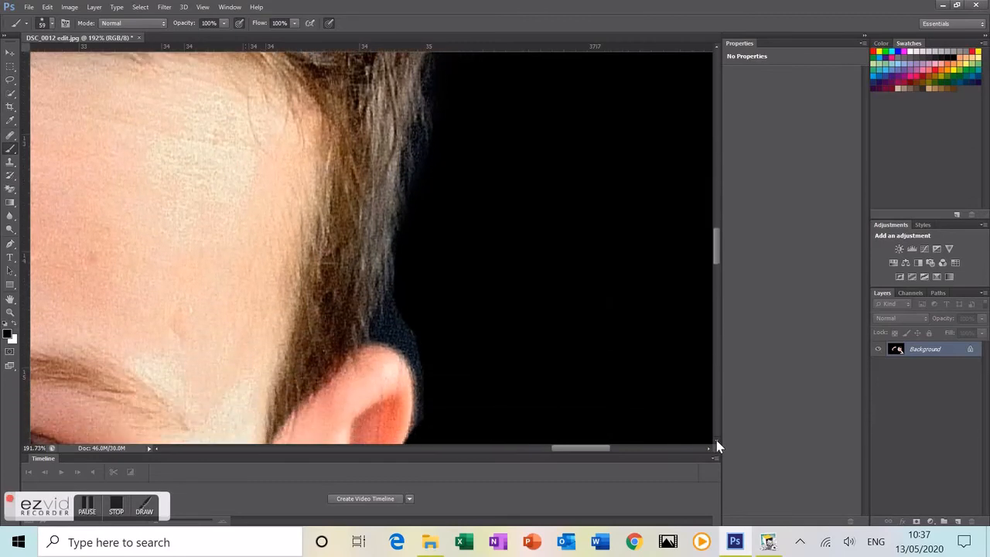
mouse_move(390, 279)
left_mouse_down()
mouse_move(399, 272)
mouse_move(380, 280)
mouse_move(405, 289)
mouse_move(434, 343)
mouse_move(428, 387)
left_mouse_up()
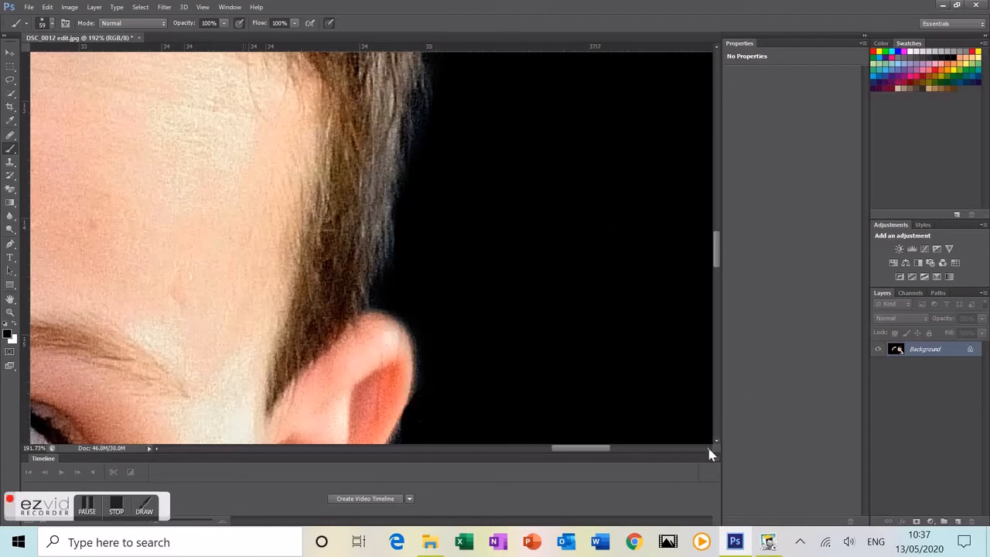
scroll(712, 435, "down", 5)
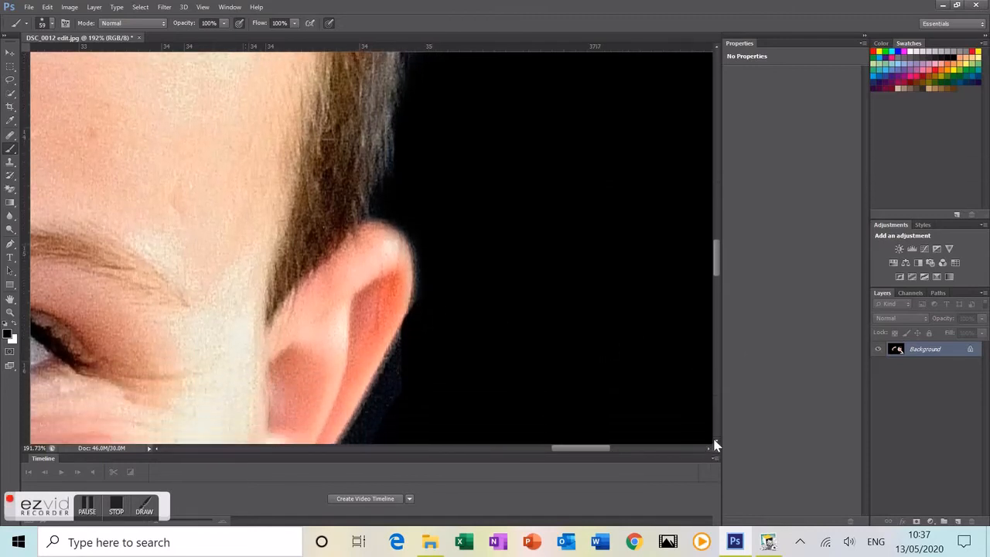
scroll(714, 441, "down", 2)
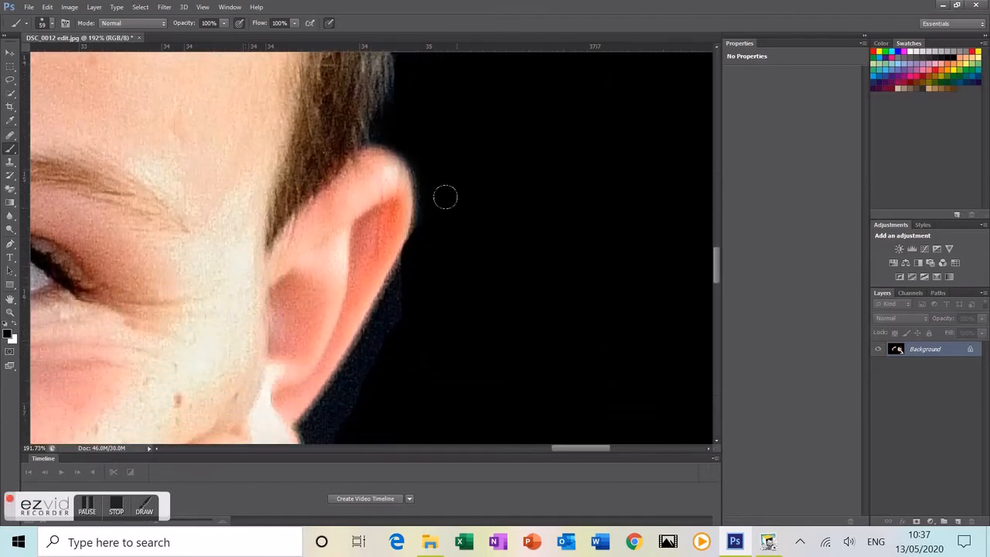
mouse_move(427, 205)
left_mouse_down()
mouse_move(388, 312)
mouse_move(319, 416)
left_mouse_up()
Step: Paint solid black down the bluish edge of the hand below the earlobe
scroll(628, 335, "down", 2)
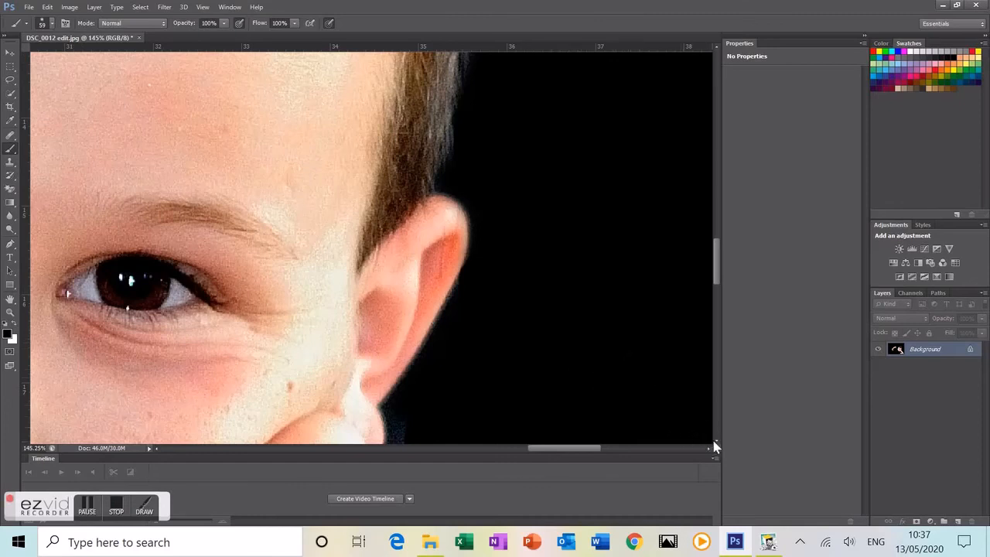
scroll(715, 446, "down", 5)
scroll(717, 444, "down", 4)
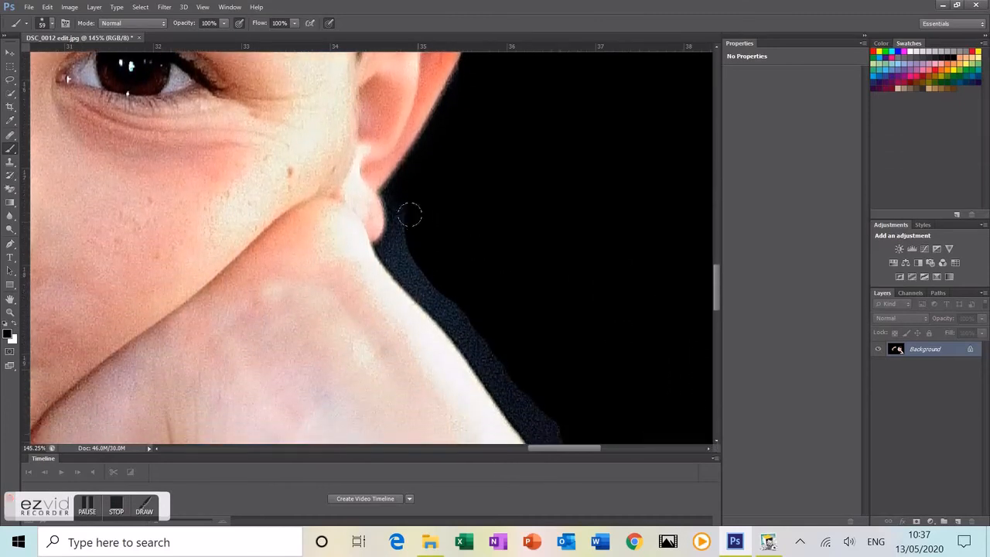
left_click(393, 190)
mouse_move(398, 200)
left_mouse_down()
mouse_move(399, 255)
mouse_move(479, 335)
mouse_move(531, 419)
left_mouse_up()
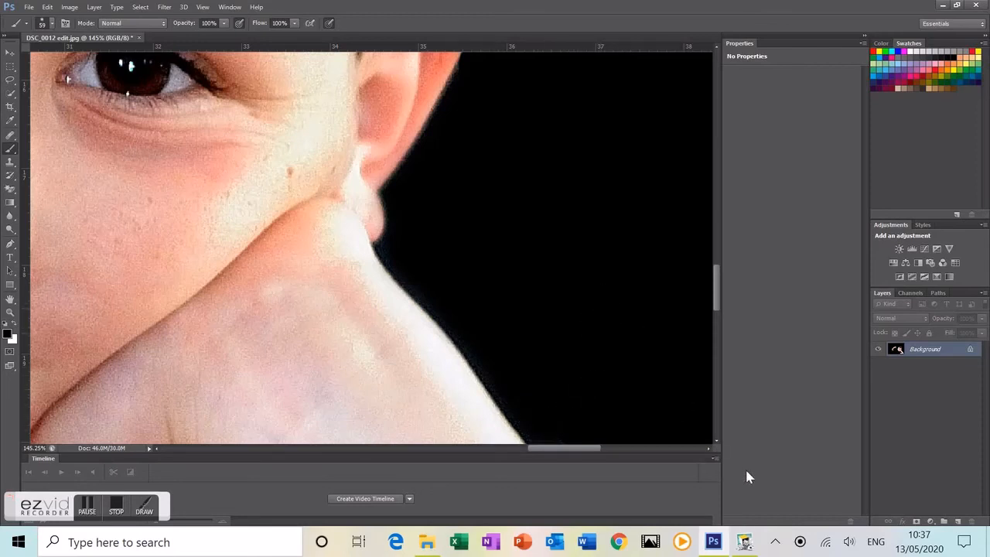
Step: Paint the bluish halo and specks along the forearm's upper edge black
scroll(718, 445, "down", 5)
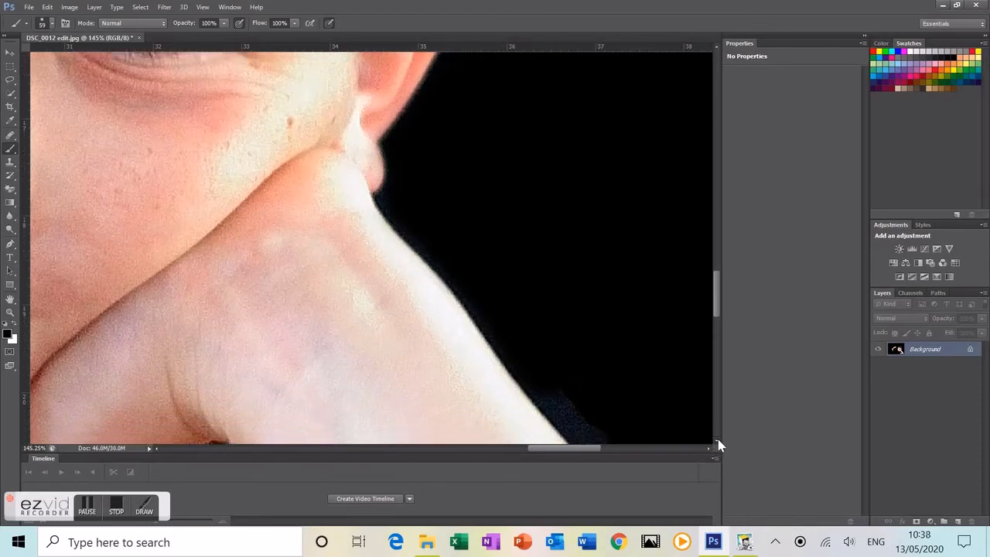
scroll(718, 445, "down", 5)
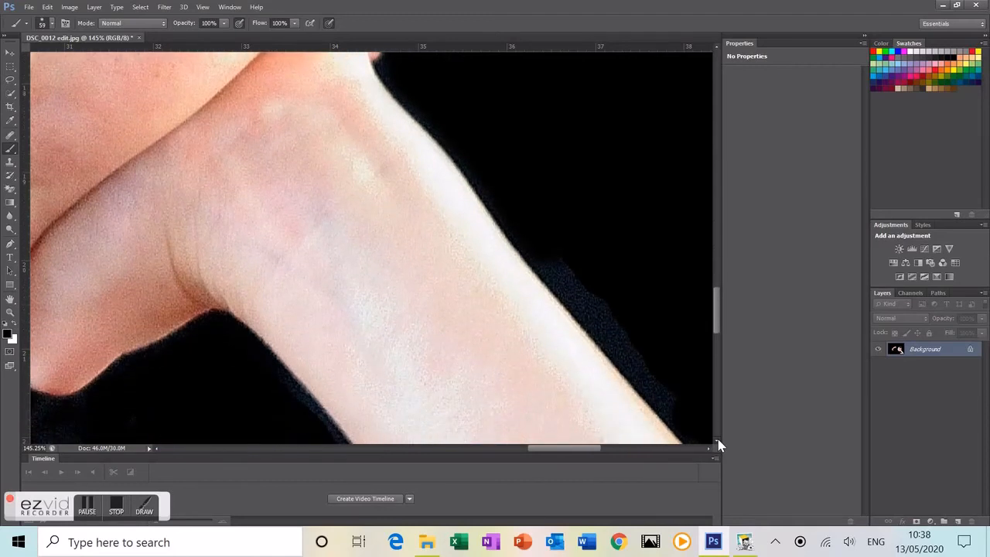
scroll(710, 451, "right", 5)
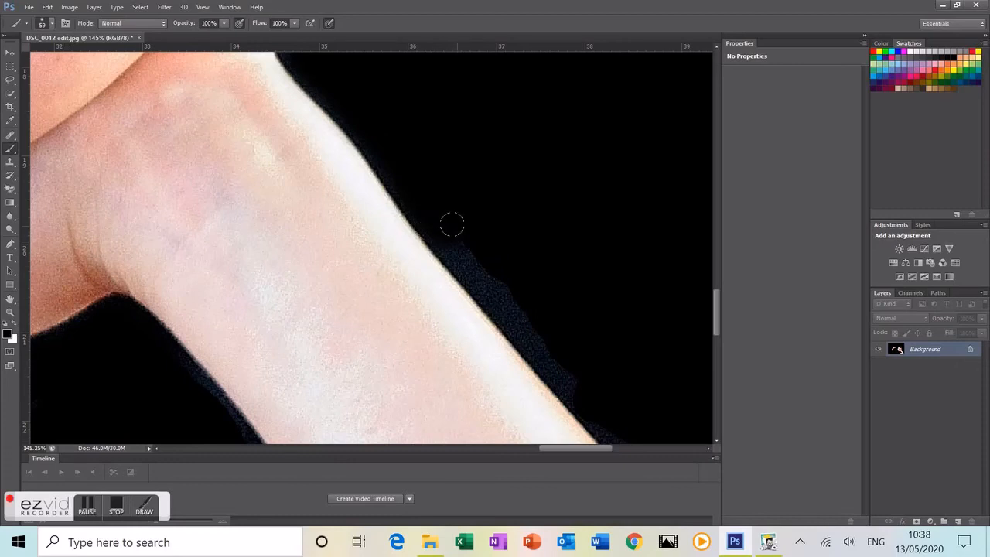
left_click_drag(456, 245, 569, 378)
left_click_drag(598, 411, 609, 423)
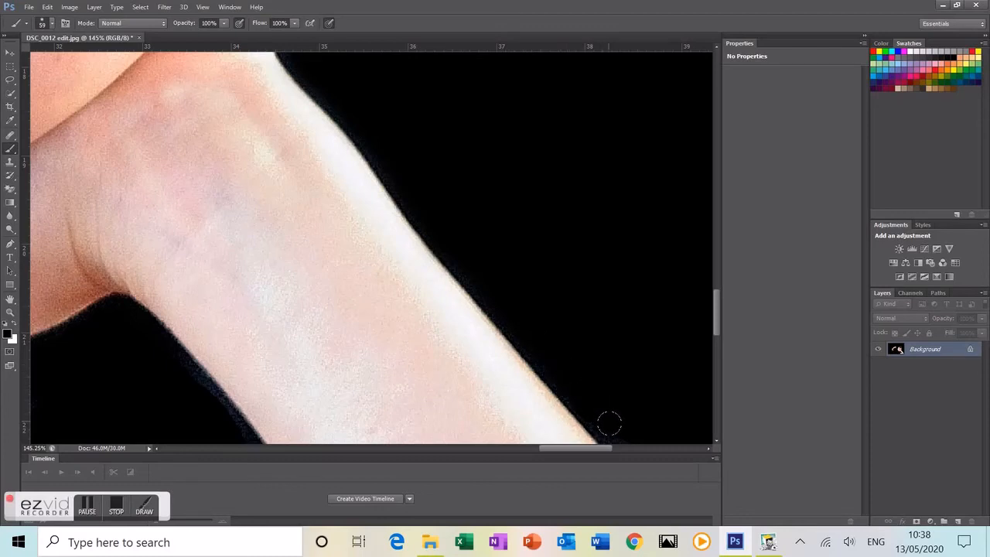
Step: Continue brushing black over the fringe further down the forearm
scroll(720, 447, "down", 5)
left_click(708, 449)
left_click(717, 439)
left_click(718, 439)
left_click_drag(436, 154, 464, 192)
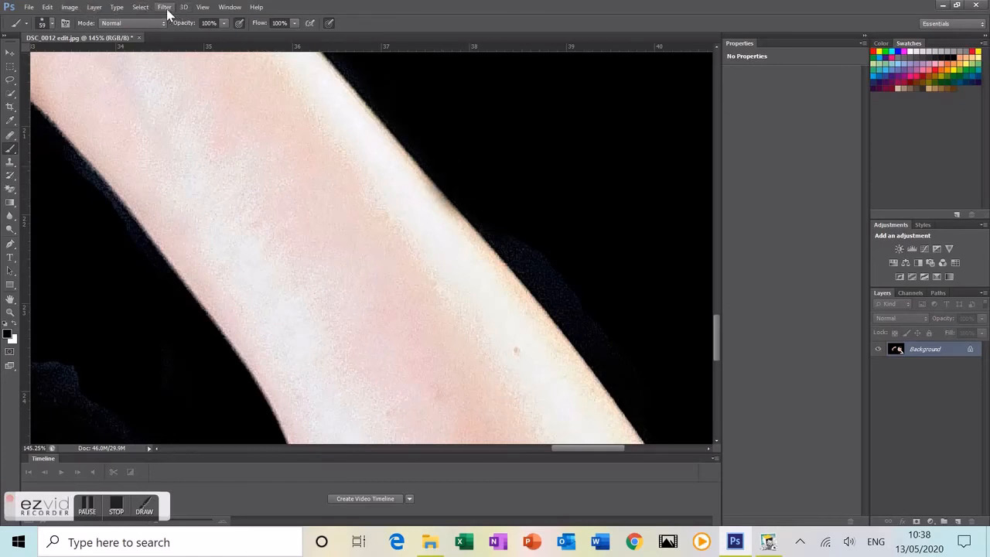
Step: Undo the last stroke with Edit > Undo Brush Tool
left_click(48, 7)
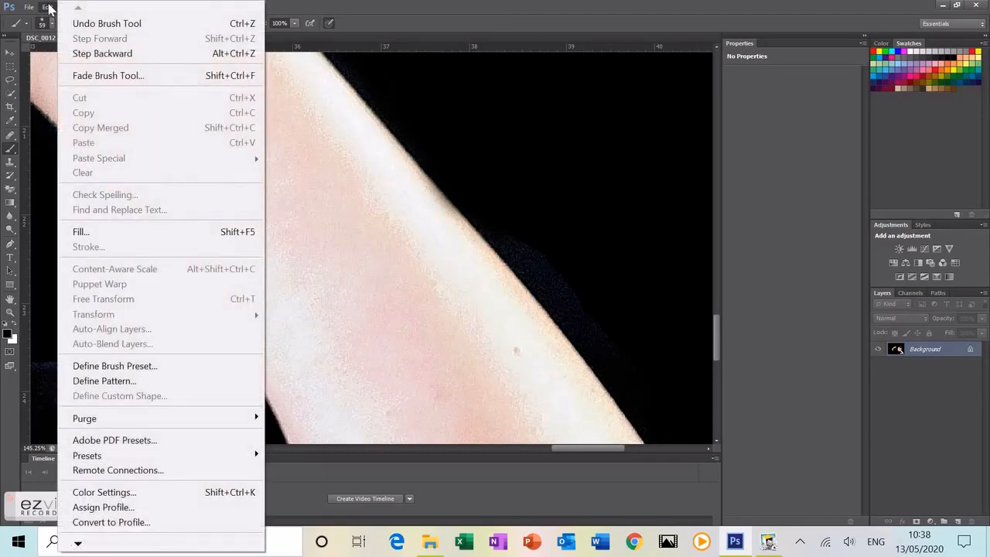
left_click(100, 23)
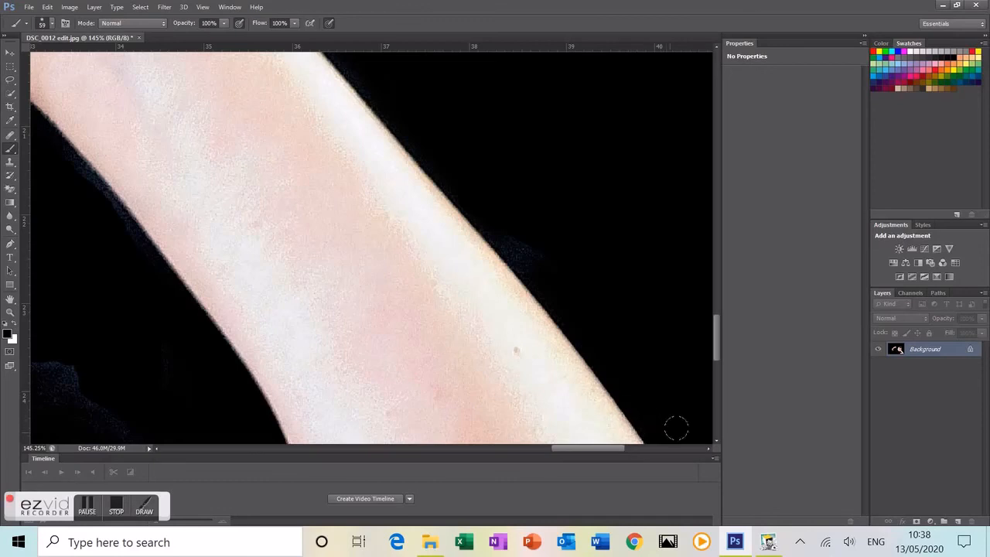
Step: Brush black over the halo in the gap between the lower forearm and the rounded shape beneath
scroll(717, 443, "down", 5)
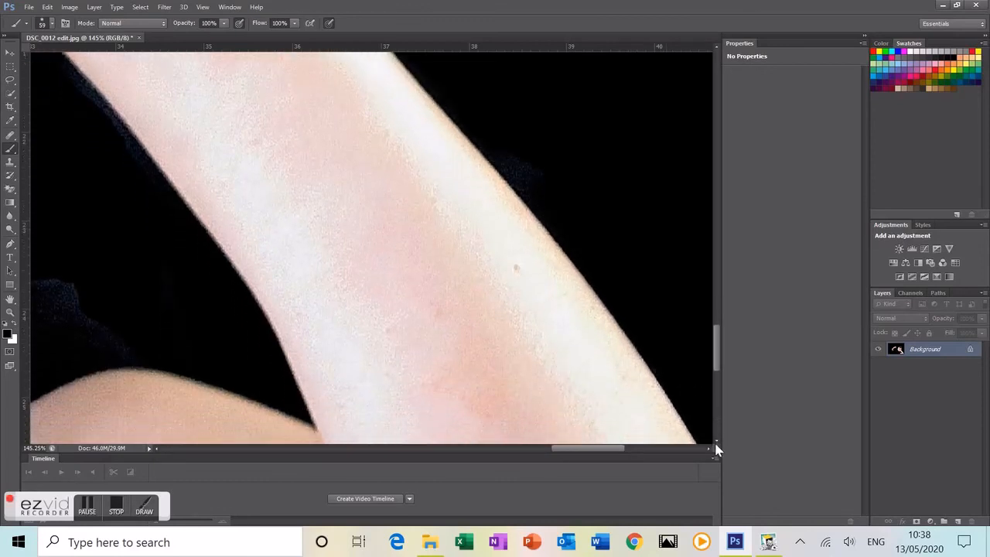
scroll(710, 446, "right", 5)
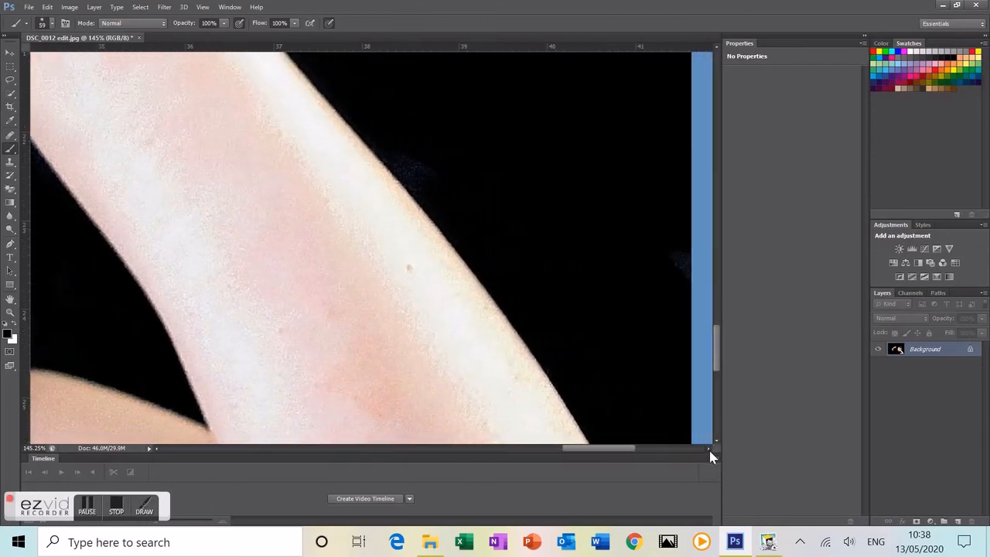
scroll(717, 446, "down", 5)
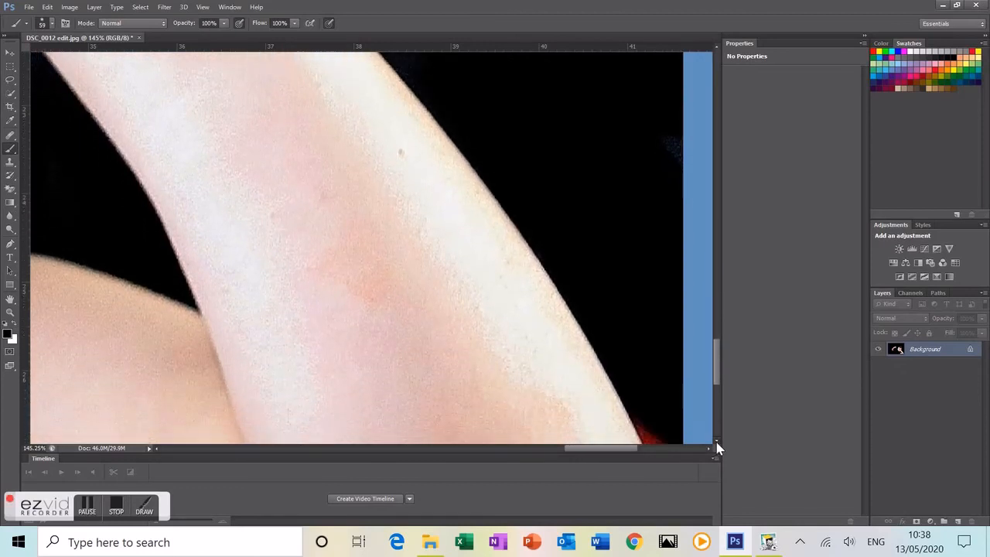
scroll(717, 446, "down", 1)
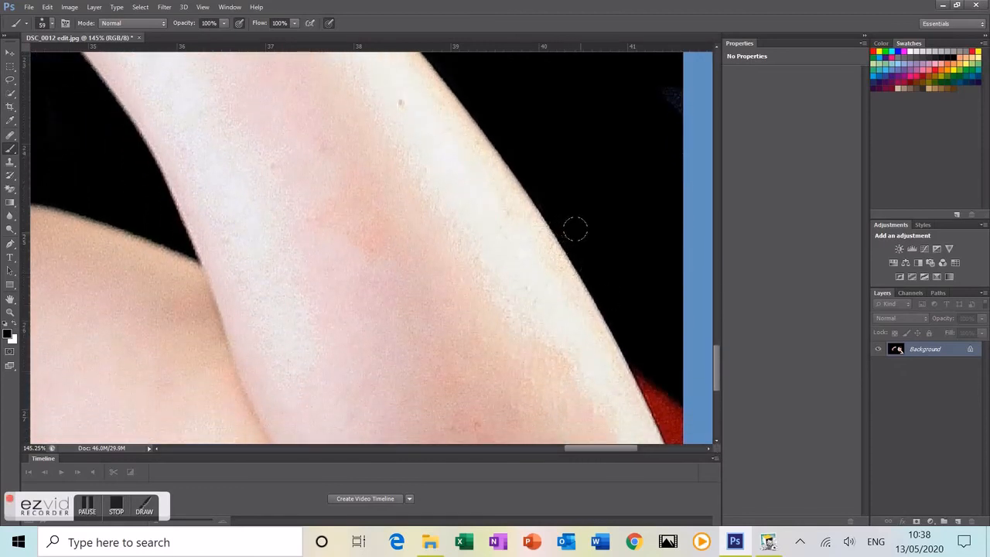
mouse_move(614, 294)
left_mouse_down()
mouse_move(632, 336)
mouse_move(669, 368)
left_mouse_up()
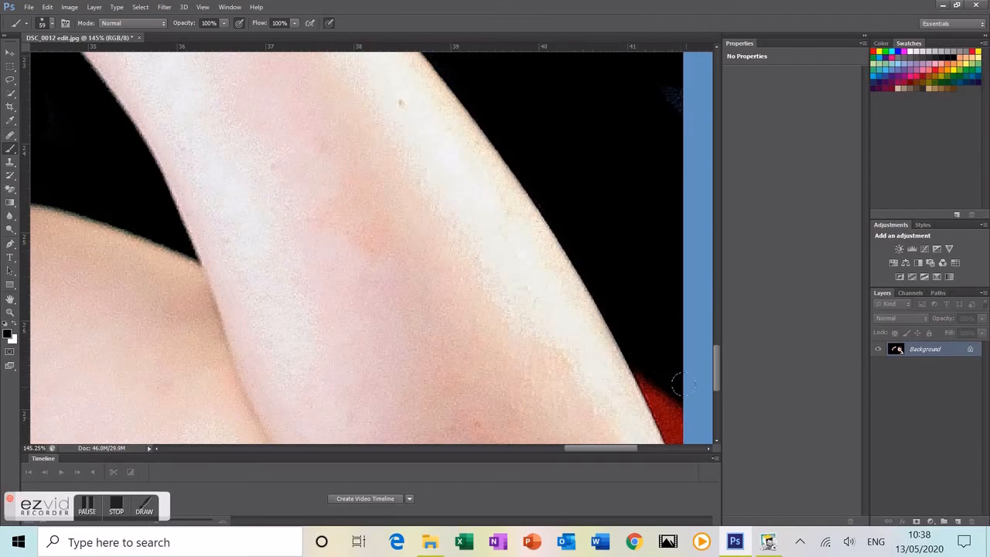
scroll(480, 180, "down", 3)
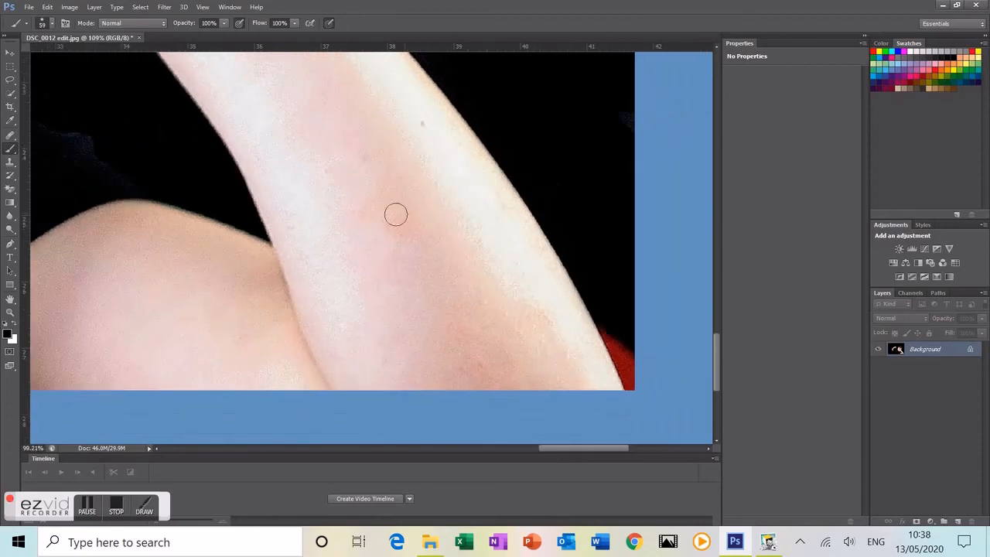
scroll(294, 207, "up", 3)
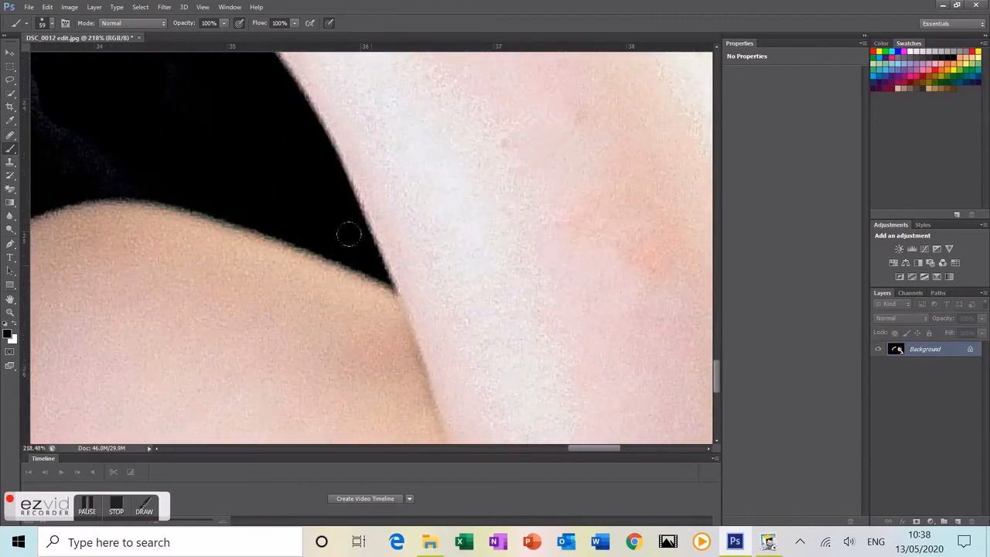
scroll(348, 234, "up", 2)
scroll(345, 230, "down", 2)
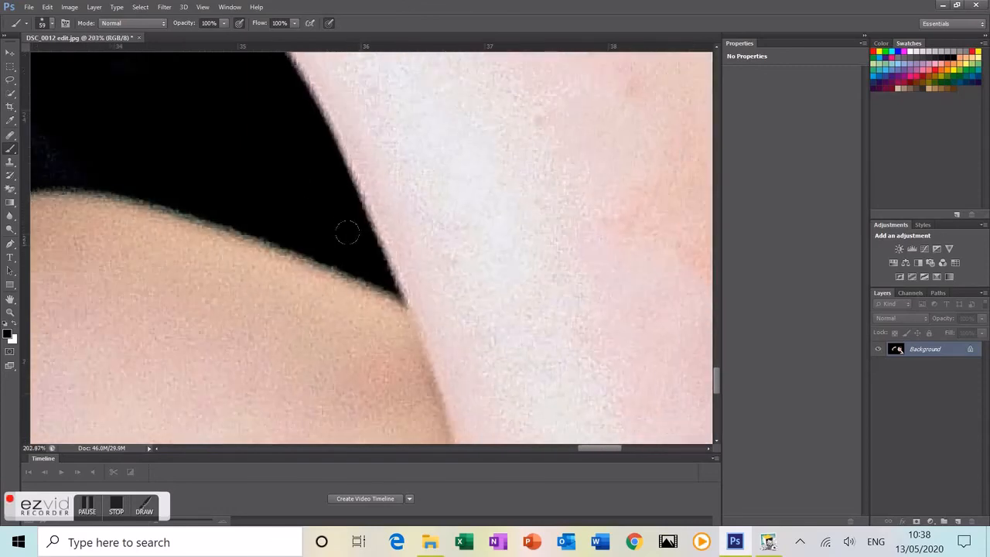
scroll(345, 230, "down", 5)
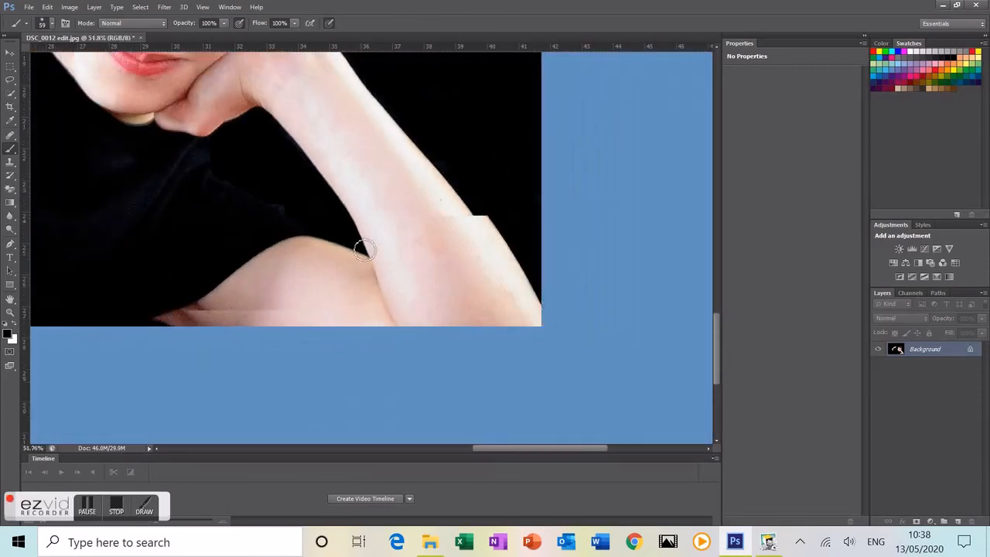
scroll(364, 249, "down", 1)
scroll(367, 252, "down", 1)
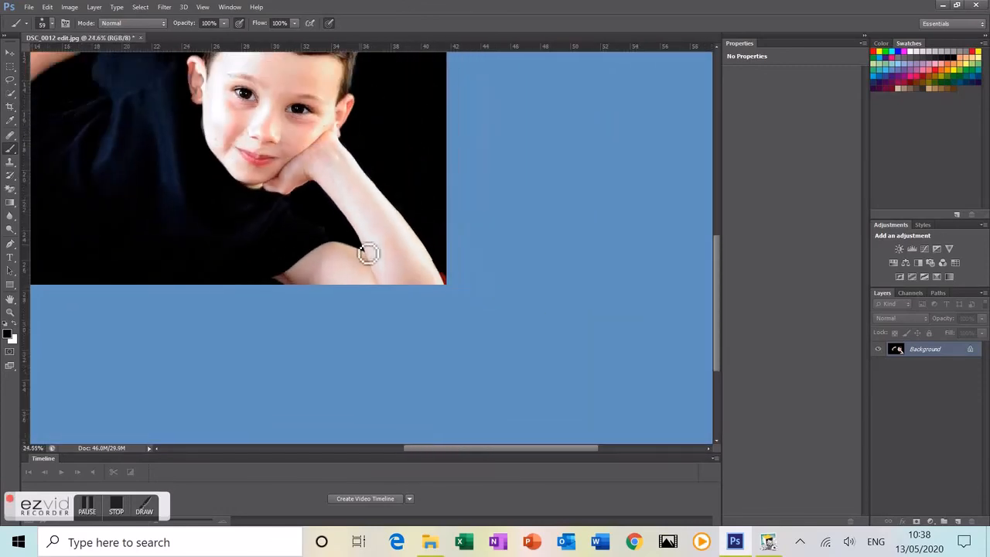
scroll(369, 254, "down", 1)
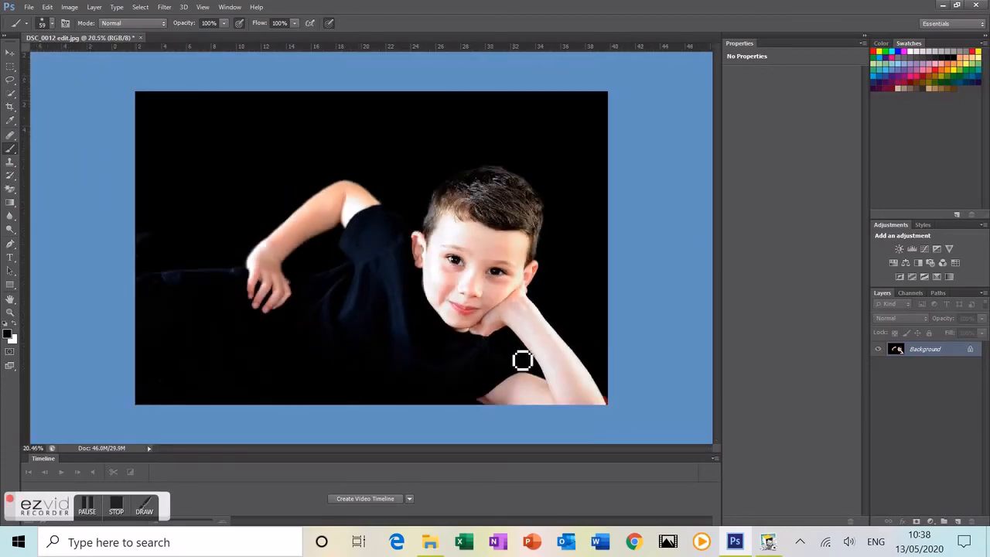
scroll(521, 358, "up", 2)
scroll(525, 356, "up", 2)
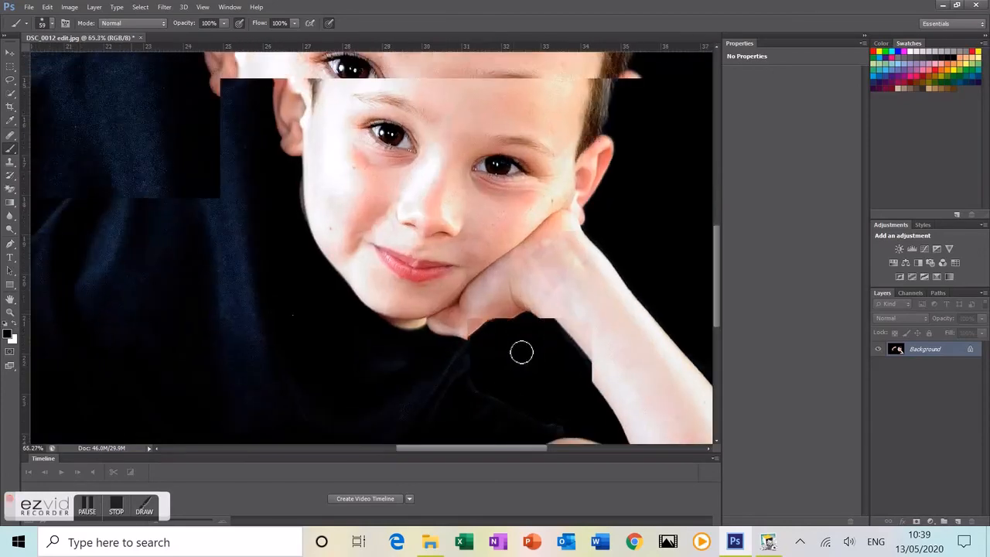
scroll(523, 354, "up", 2)
scroll(521, 352, "up", 2)
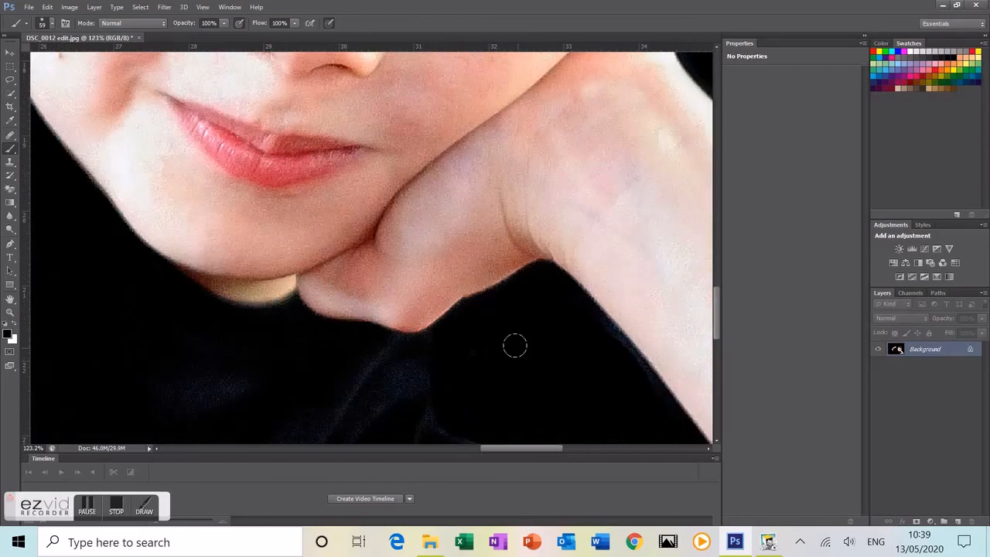
scroll(517, 348, "down", 5)
scroll(525, 356, "down", 3)
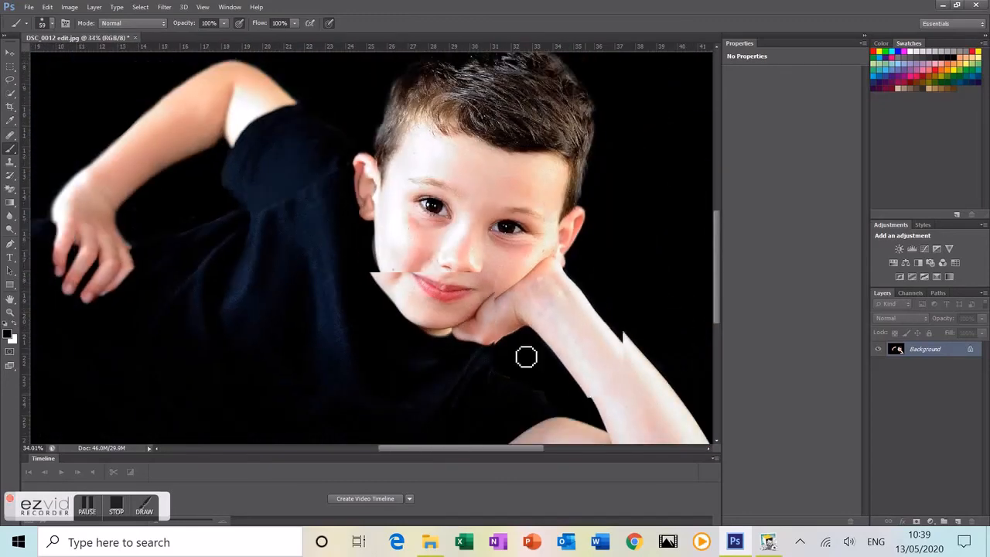
scroll(527, 357, "down", 1)
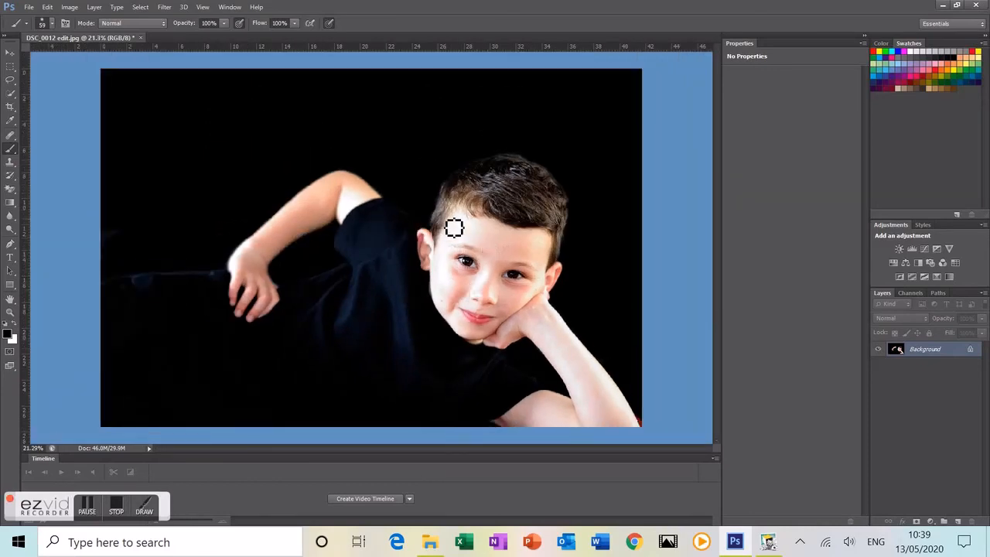
scroll(436, 240, "up", 10)
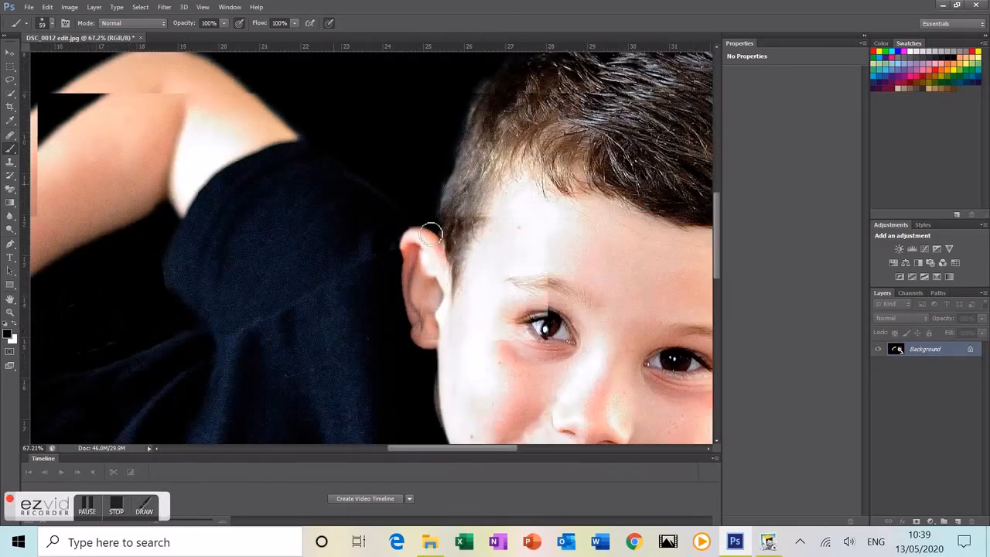
scroll(427, 229, "up", 4)
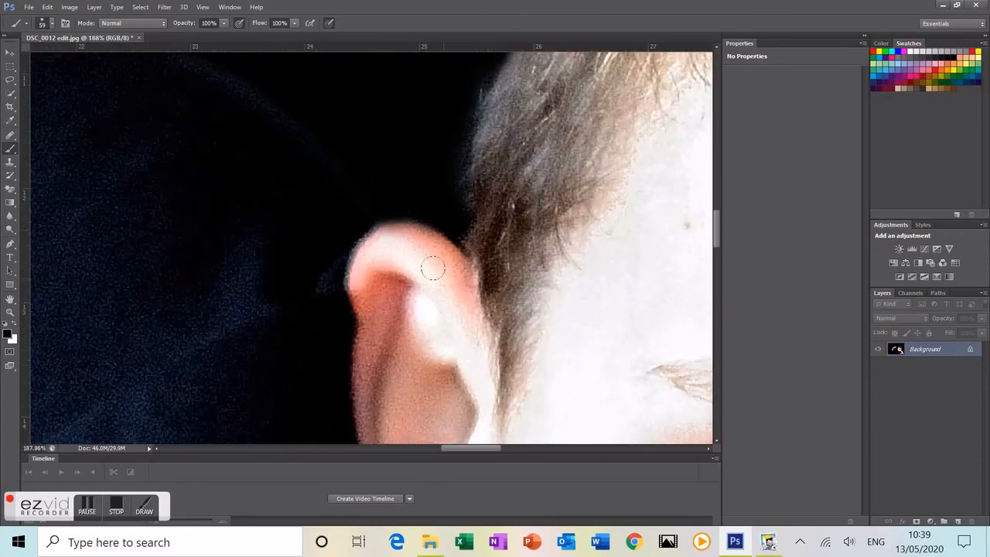
scroll(433, 266, "down", 7)
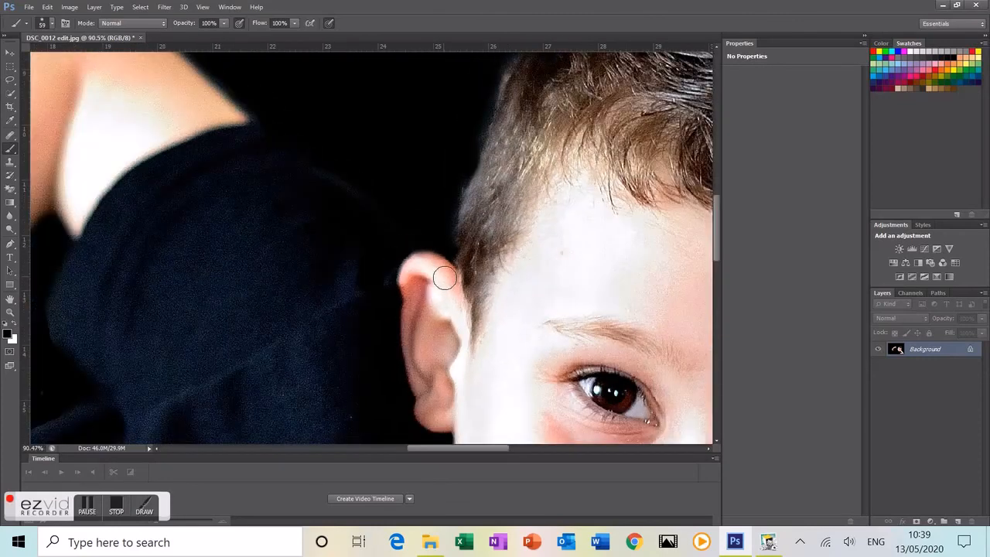
scroll(448, 281, "down", 1)
scroll(447, 280, "down", 4)
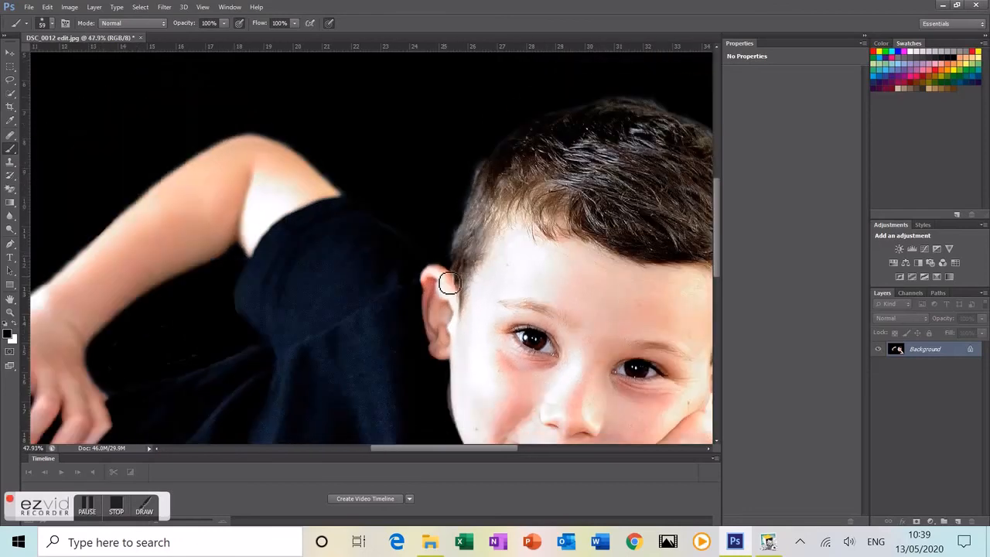
scroll(452, 285, "down", 2)
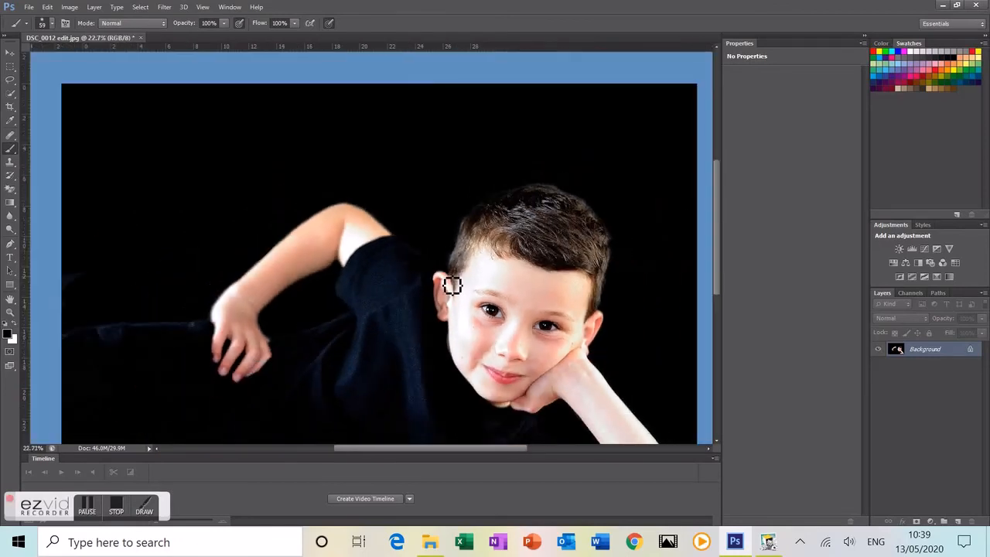
scroll(452, 284, "up", 2)
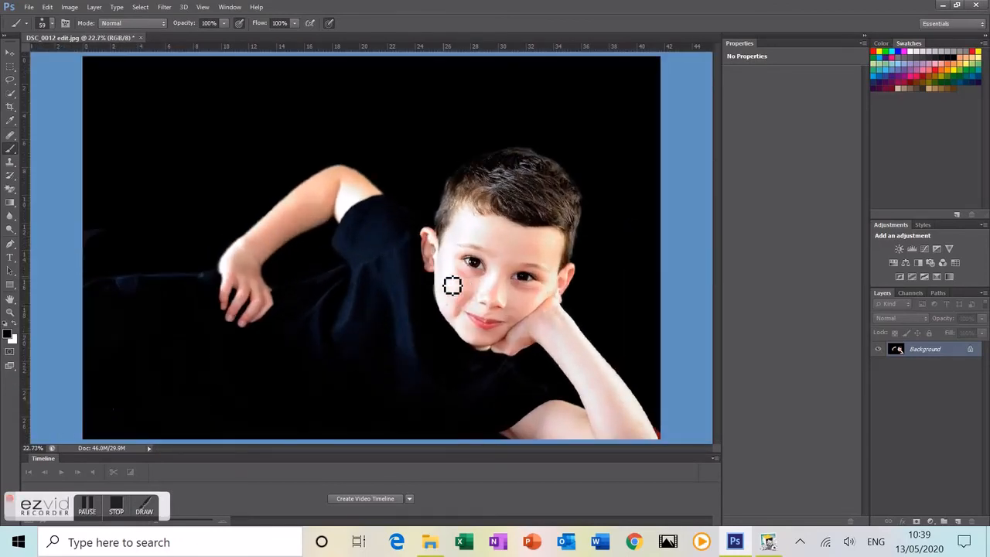
scroll(452, 286, "down", 1)
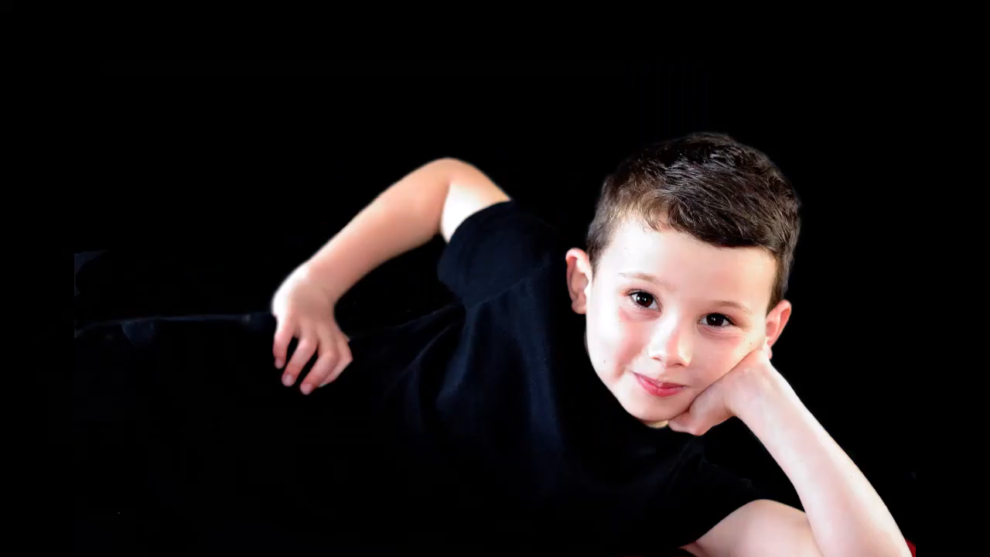